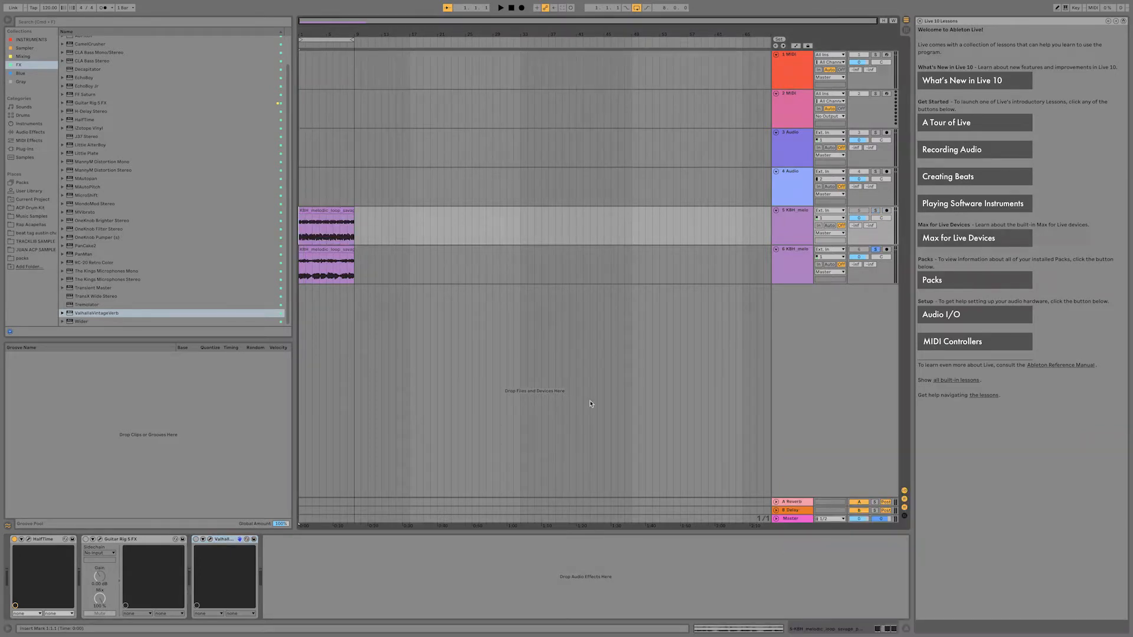
# Select the melody loop clip on track 6 and toggle its playback.
pyautogui.click(319, 249)
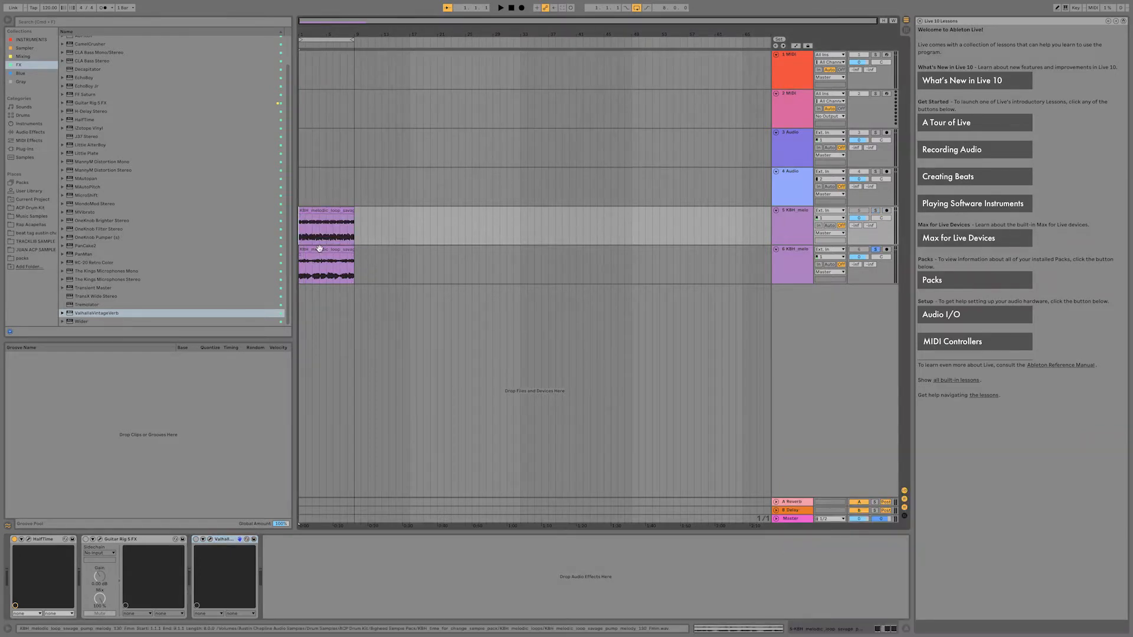
pyautogui.click(319, 249)
pyautogui.press('space')
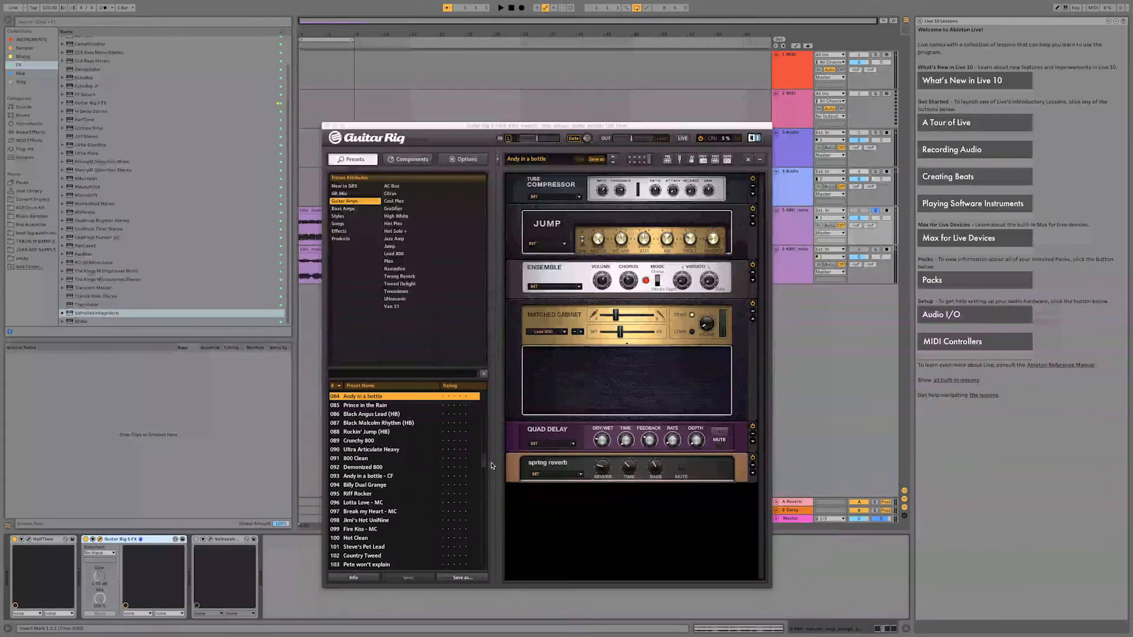
# Play the loop through Guitar Rig and audition the guitar amp presets Clean Maschine and Clean&Warm.
pyautogui.moveTo(485, 465); pyautogui.dragTo(484, 404)
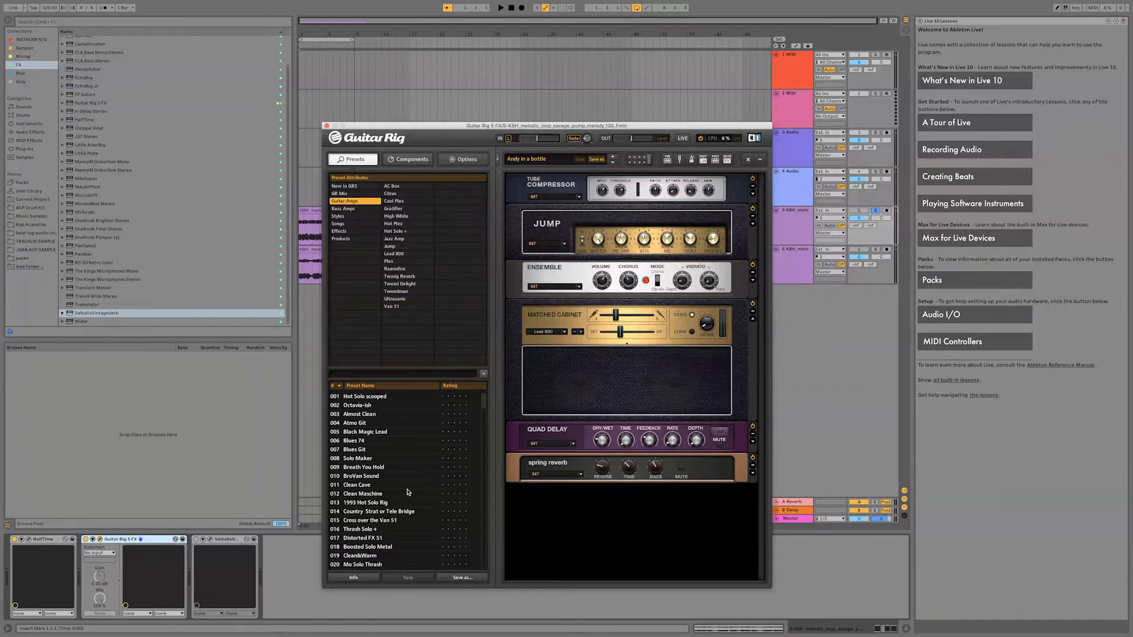
pyautogui.click(376, 496)
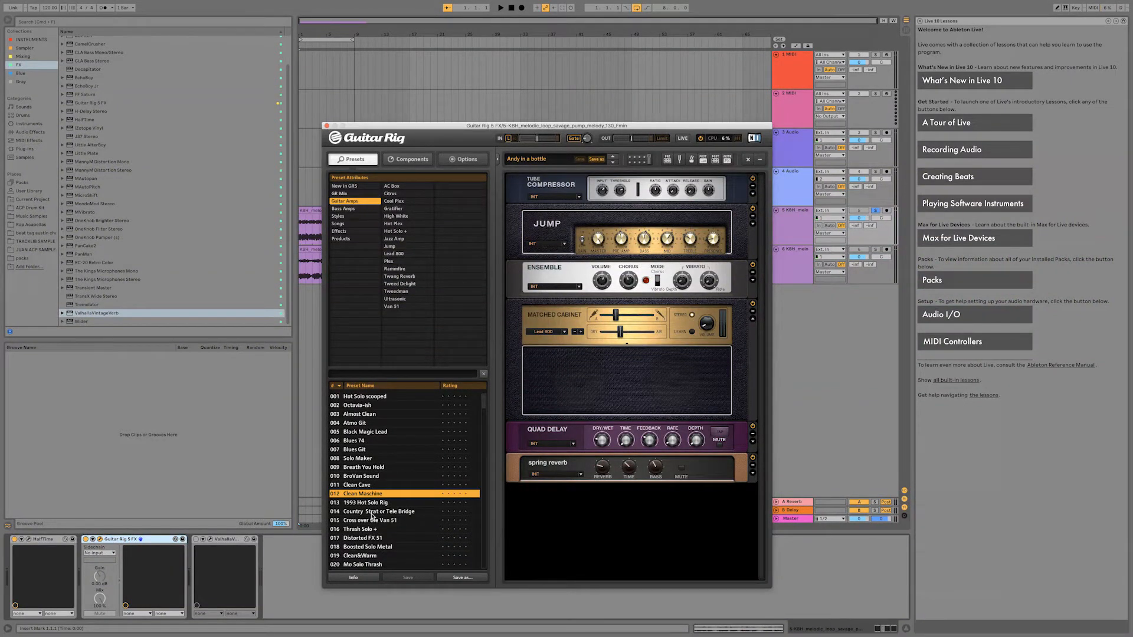
pyautogui.press('space')
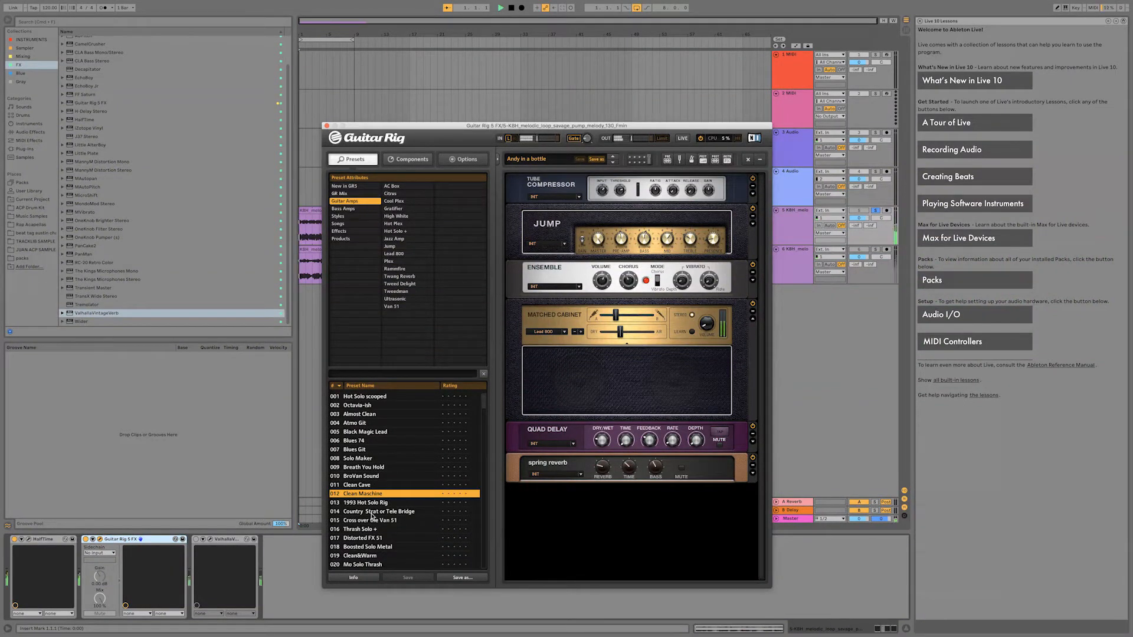
pyautogui.click(375, 494)
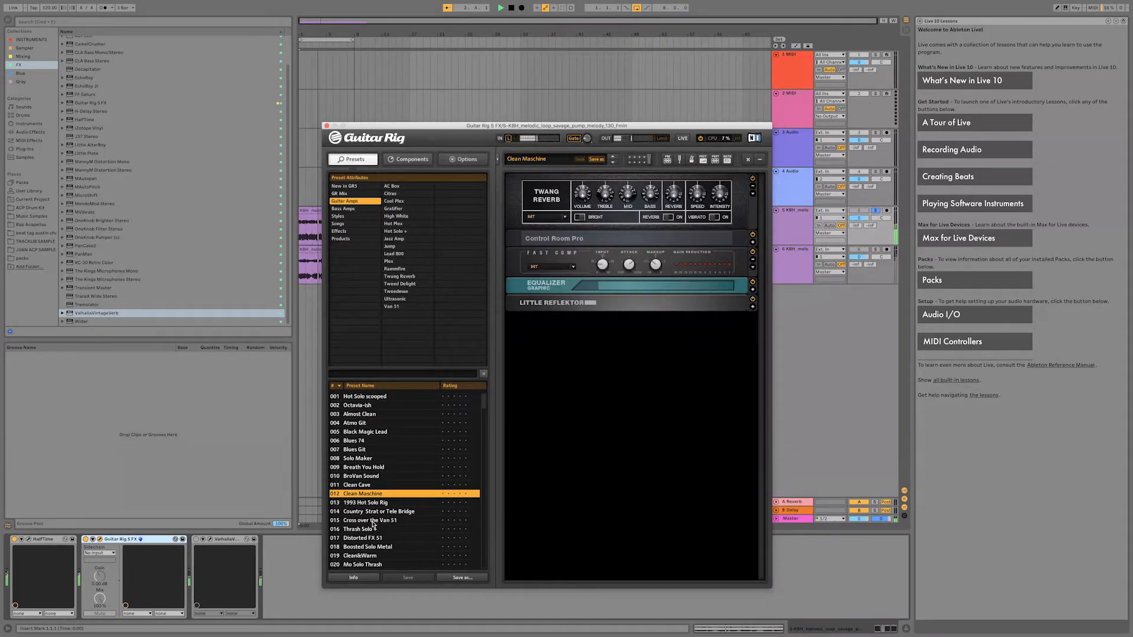
pyautogui.click(374, 556)
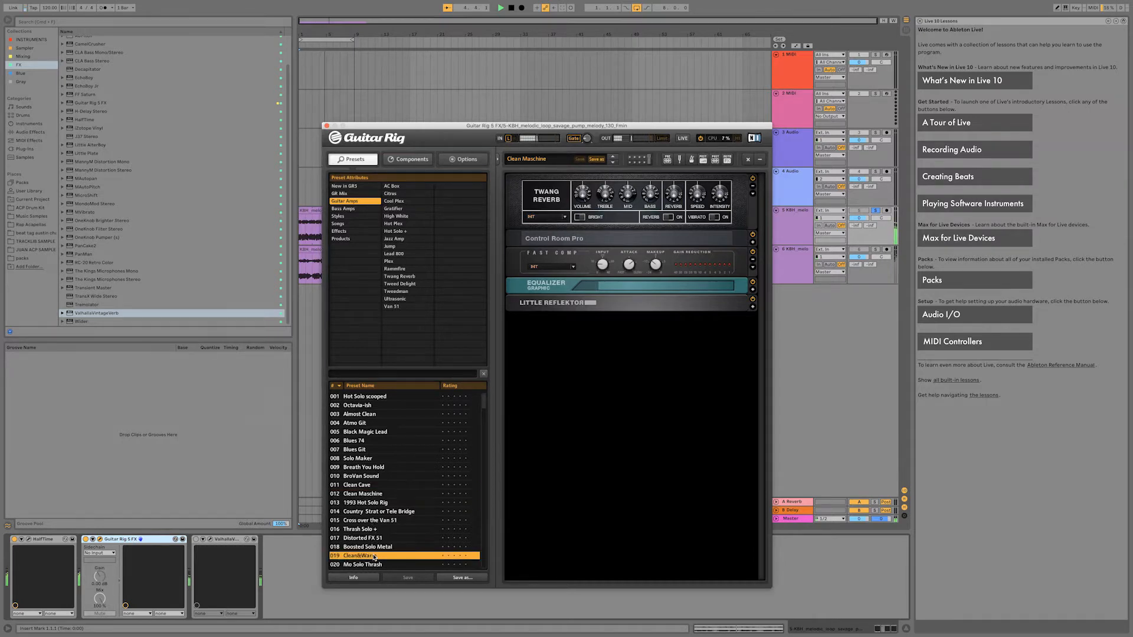
# Audition the guitar amp presets Auto Rhythm and Eric John Son in Manhatten on the playing loop.
pyautogui.moveTo(485, 409); pyautogui.dragTo(485, 428)
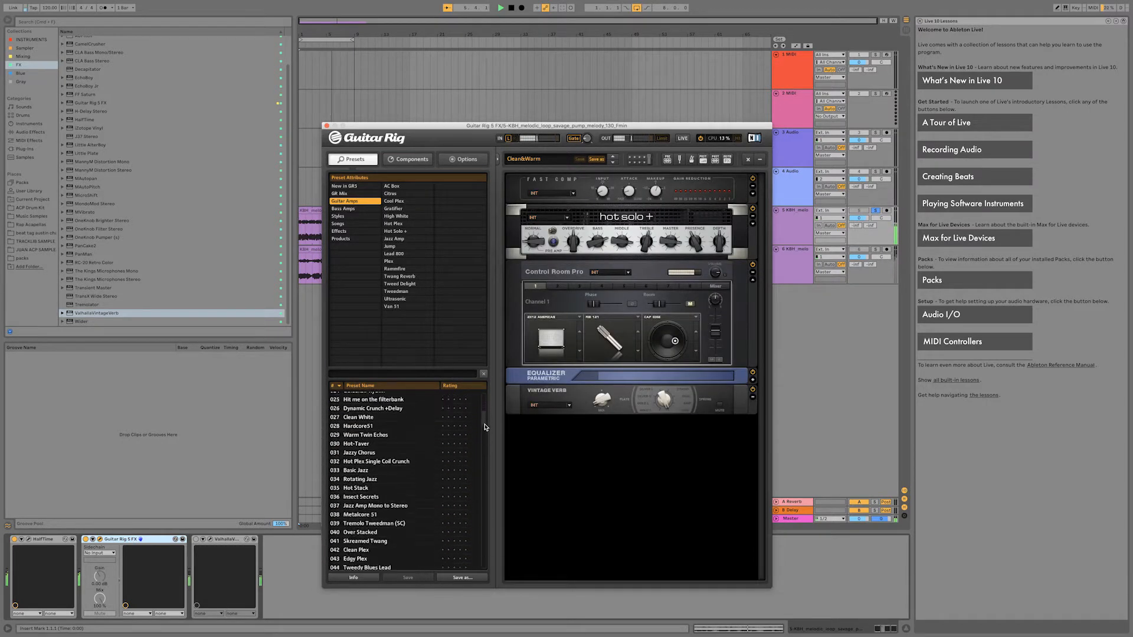
pyautogui.scroll(-14, 358, 508)
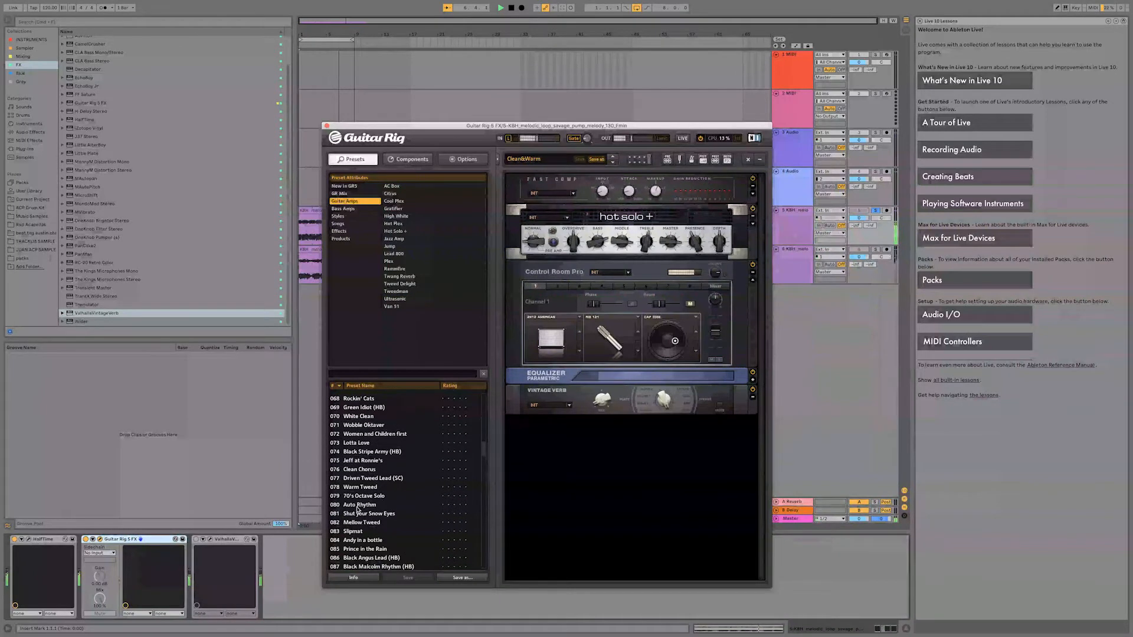
pyautogui.click(359, 506)
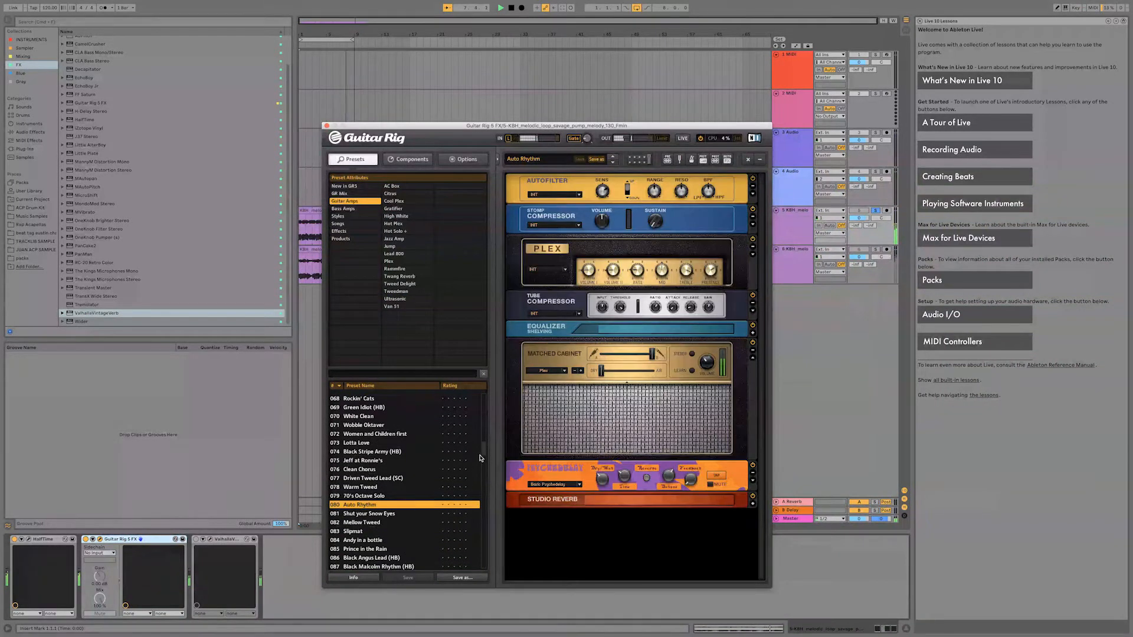
pyautogui.moveTo(484, 456); pyautogui.dragTo(484, 475)
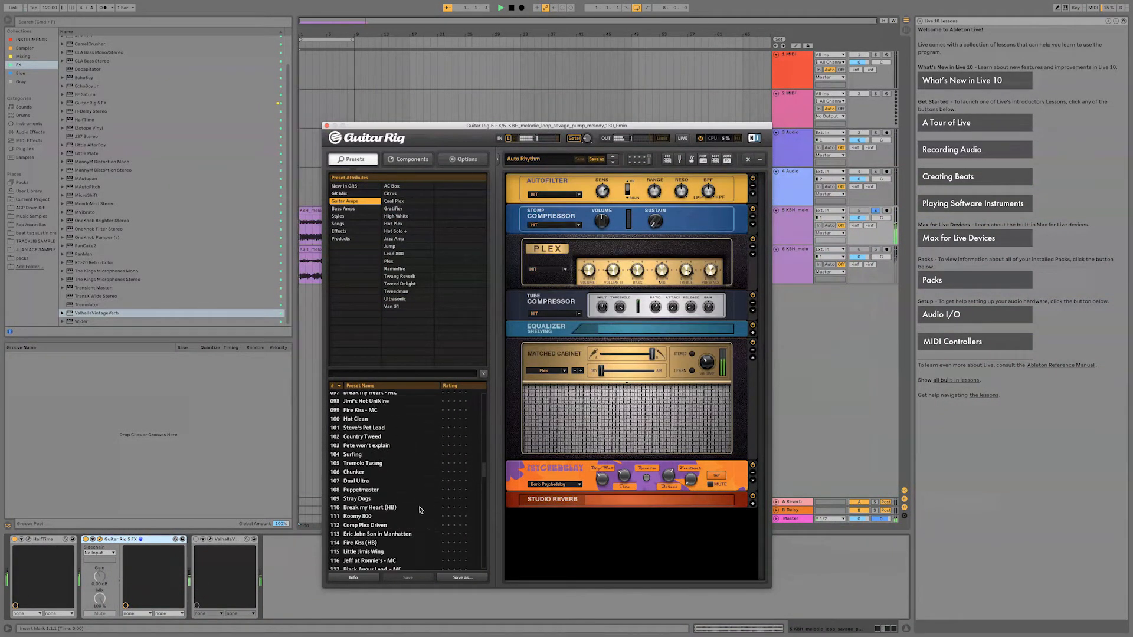
pyautogui.click(376, 534)
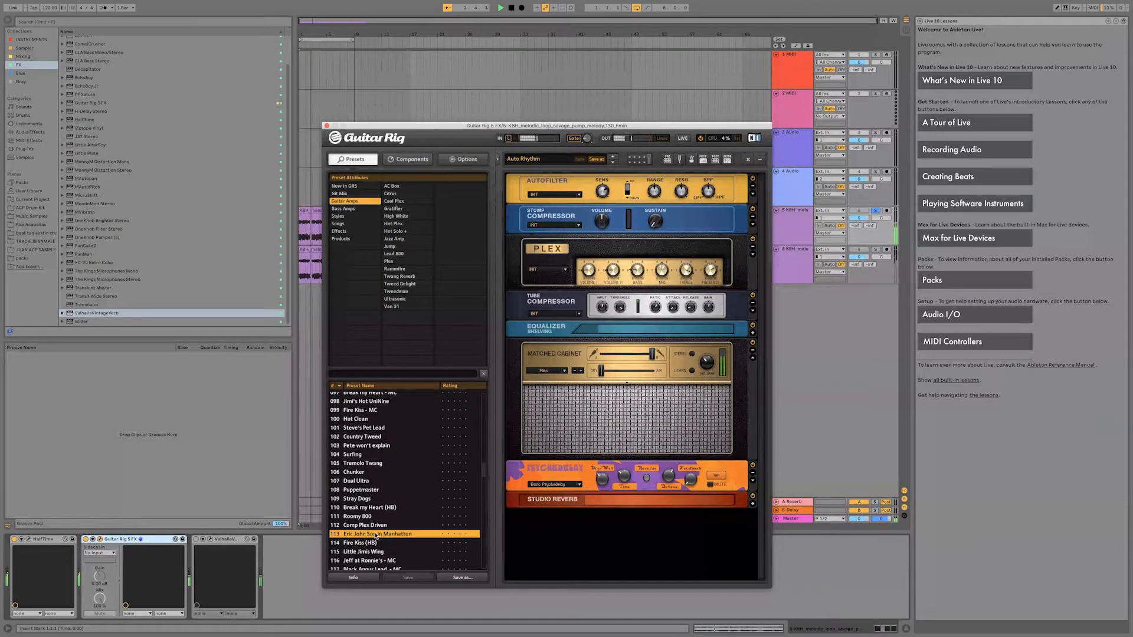
# Audition the guitar amp presets Dropped HC 51 and Lotta Love - MC on the playing loop.
pyautogui.moveTo(483, 474); pyautogui.dragTo(483, 484)
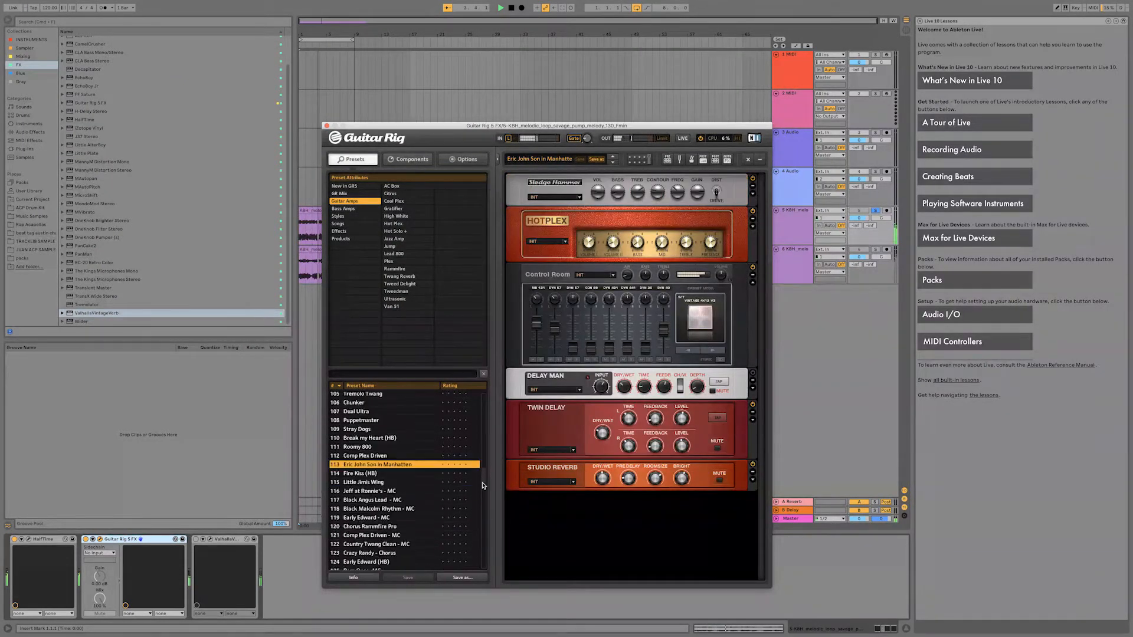
pyautogui.scroll(-5, 466, 481)
pyautogui.click(397, 549)
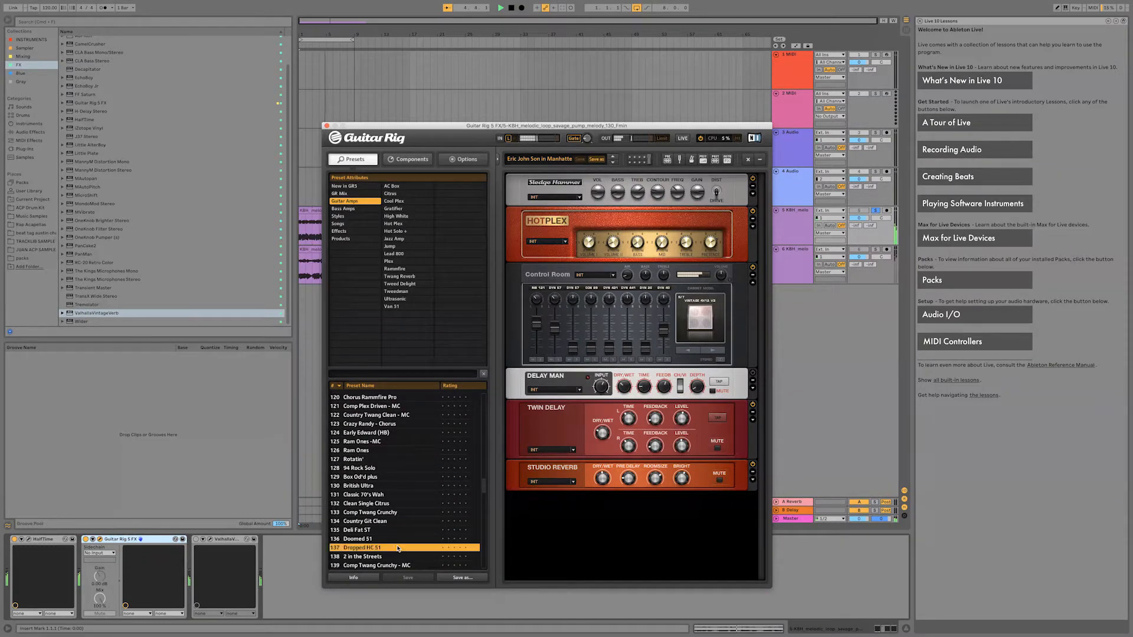
pyautogui.scroll(7, 483, 501)
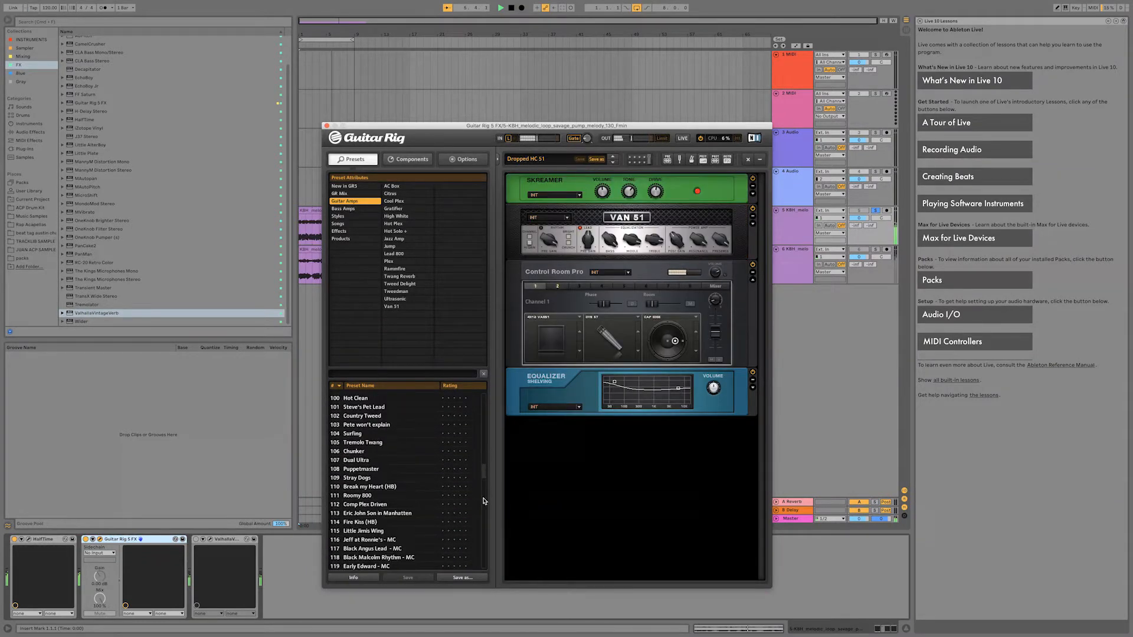
pyautogui.scroll(7, 481, 475)
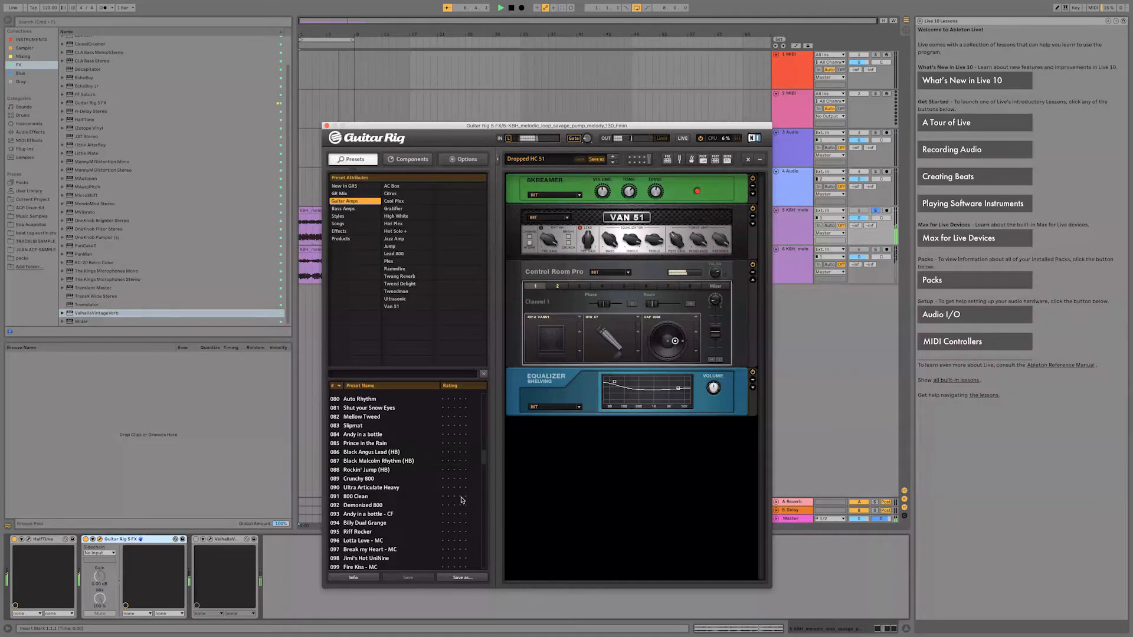
pyautogui.click(389, 541)
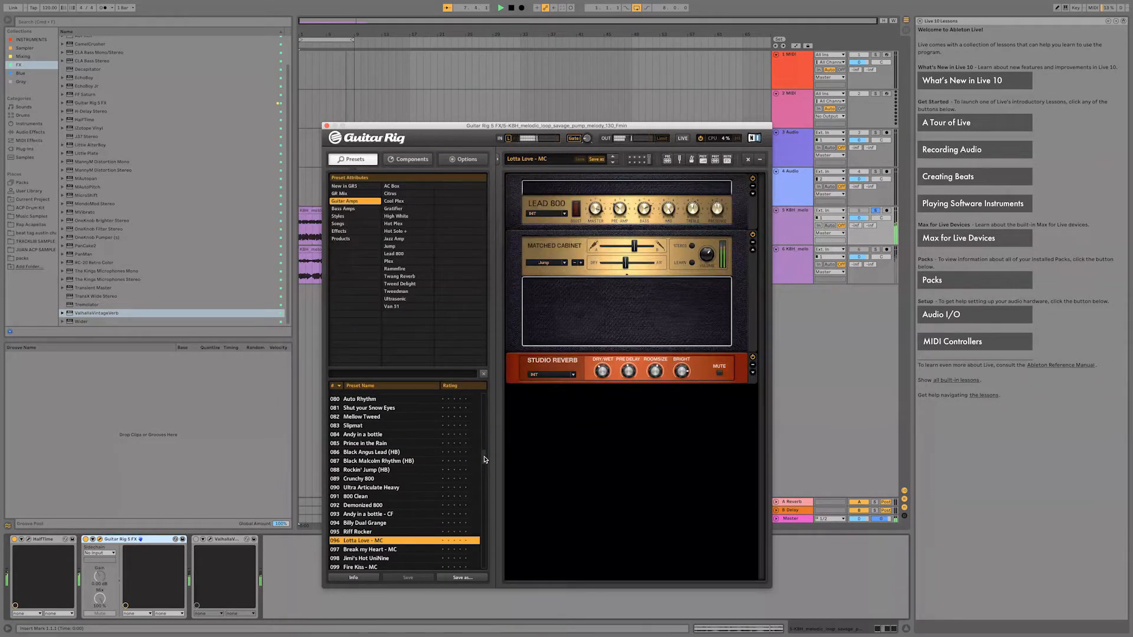
# Audition the guitar amp preset Hot Blue EL-34s on the playing loop.
pyautogui.scroll(-6, 485, 474)
pyautogui.scroll(-10, 485, 474)
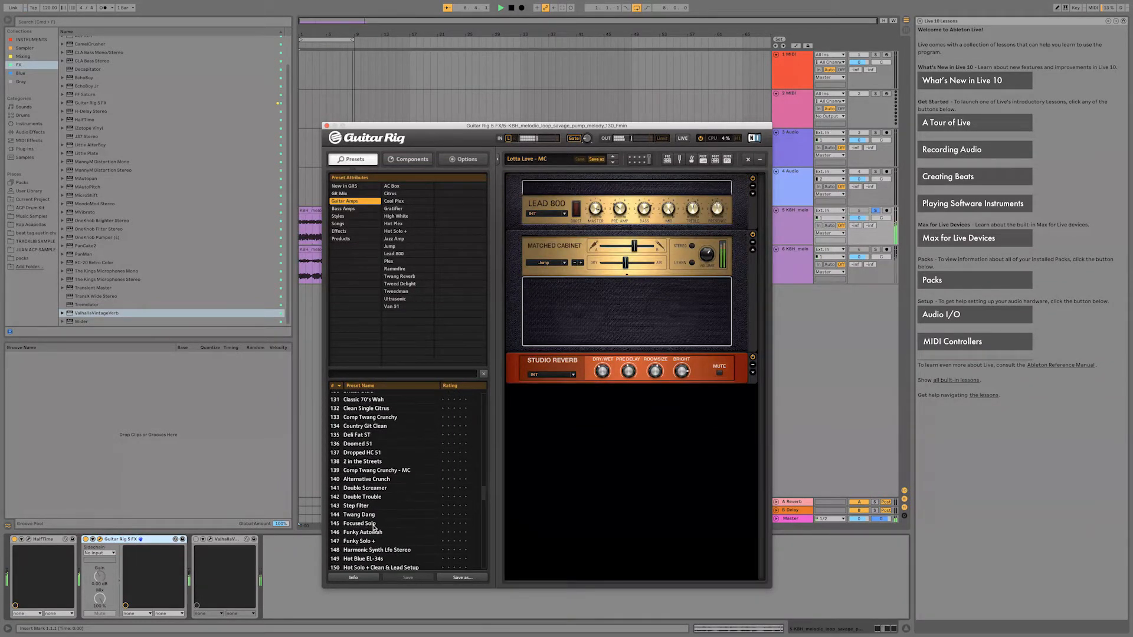
pyautogui.click(373, 558)
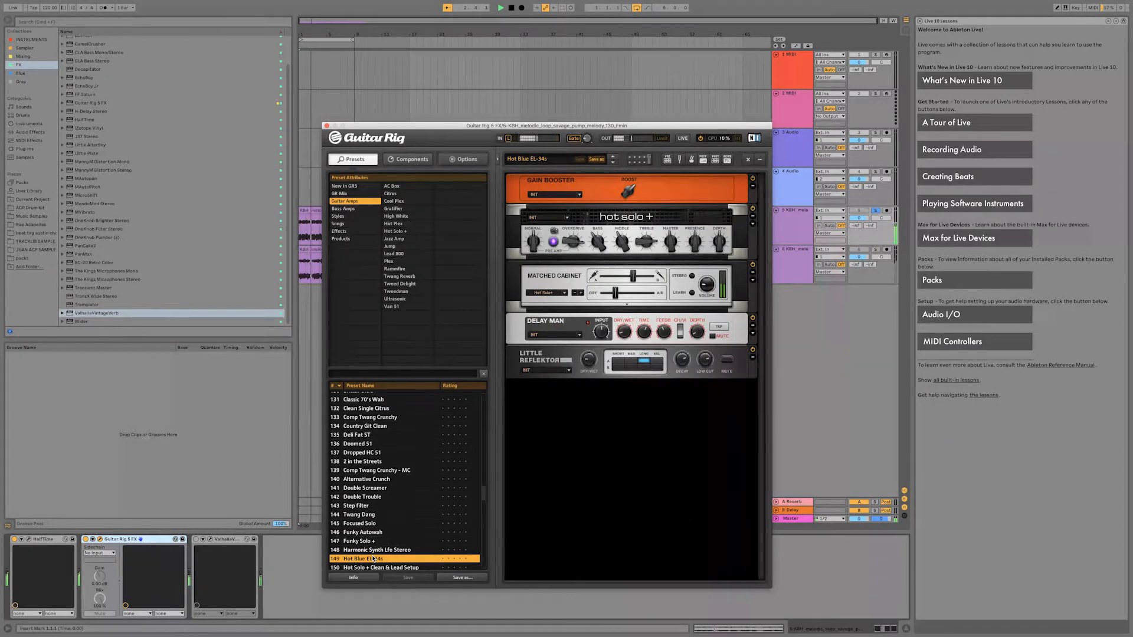
# Play the loop through the Abstract effects presets Spooky Grains, Handbrake Blues, Short Wave and Tin Can.
pyautogui.click(339, 231)
pyautogui.click(406, 186)
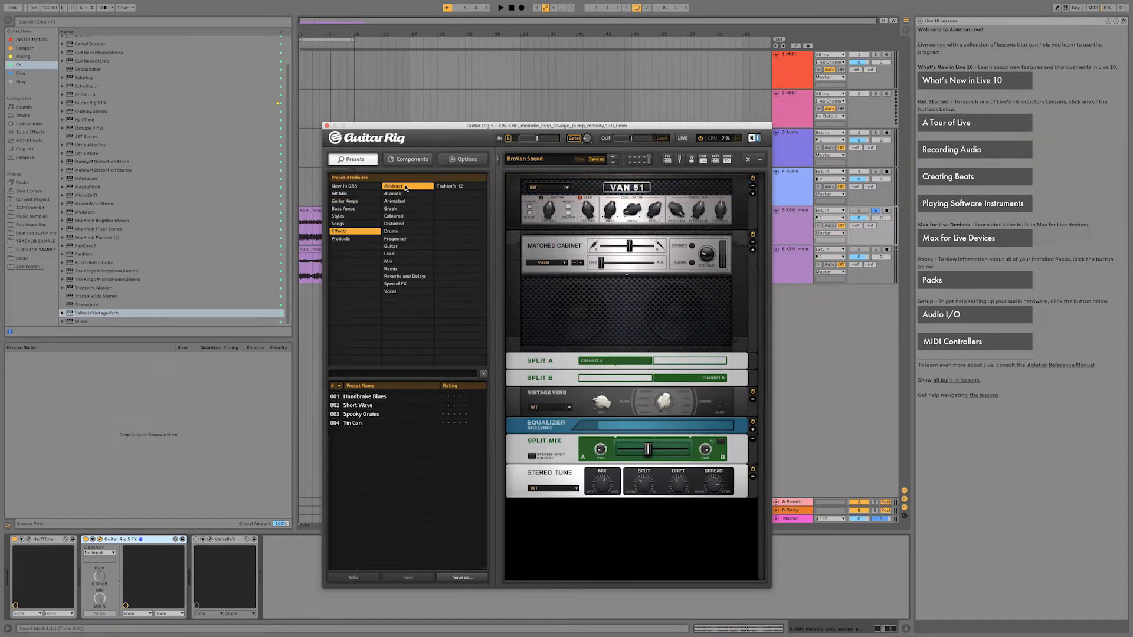
pyautogui.click(373, 415)
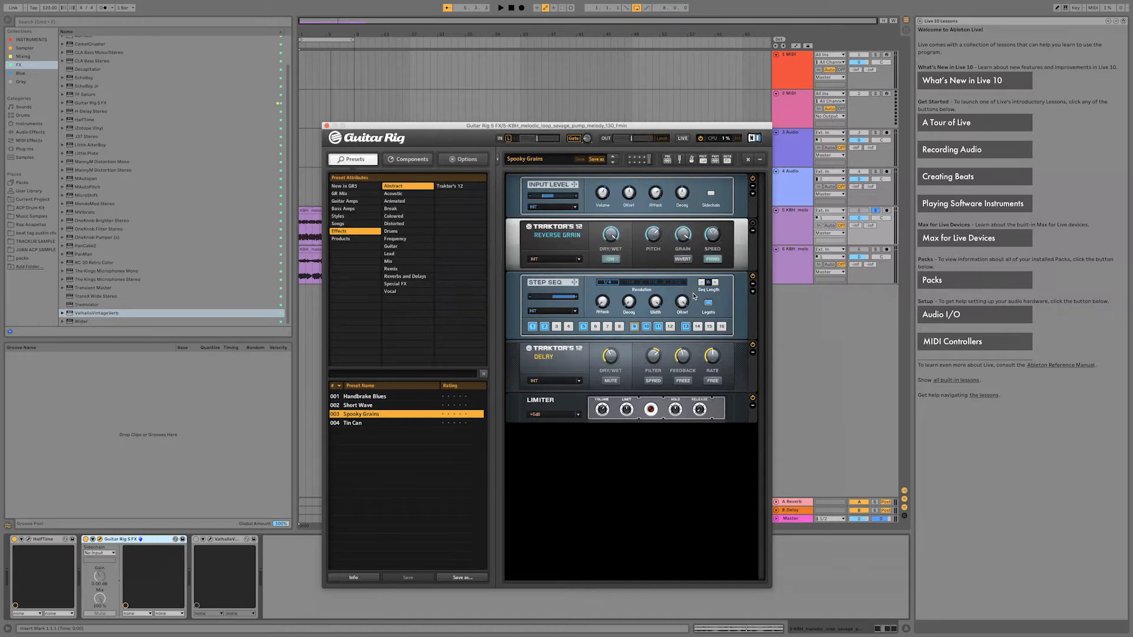
pyautogui.press('space')
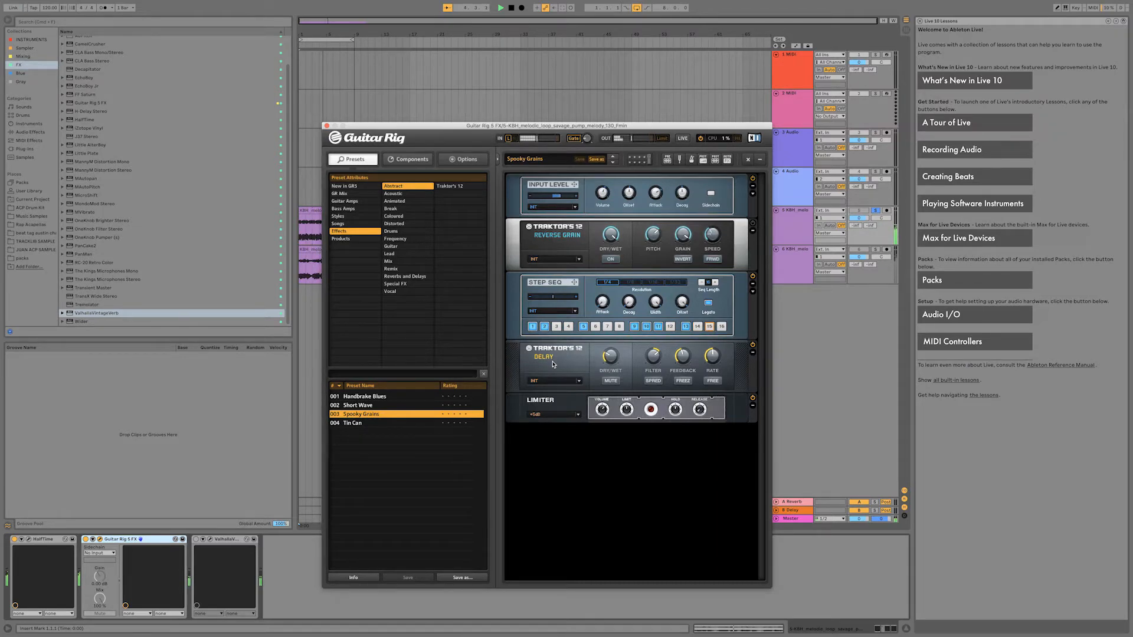
pyautogui.click(372, 399)
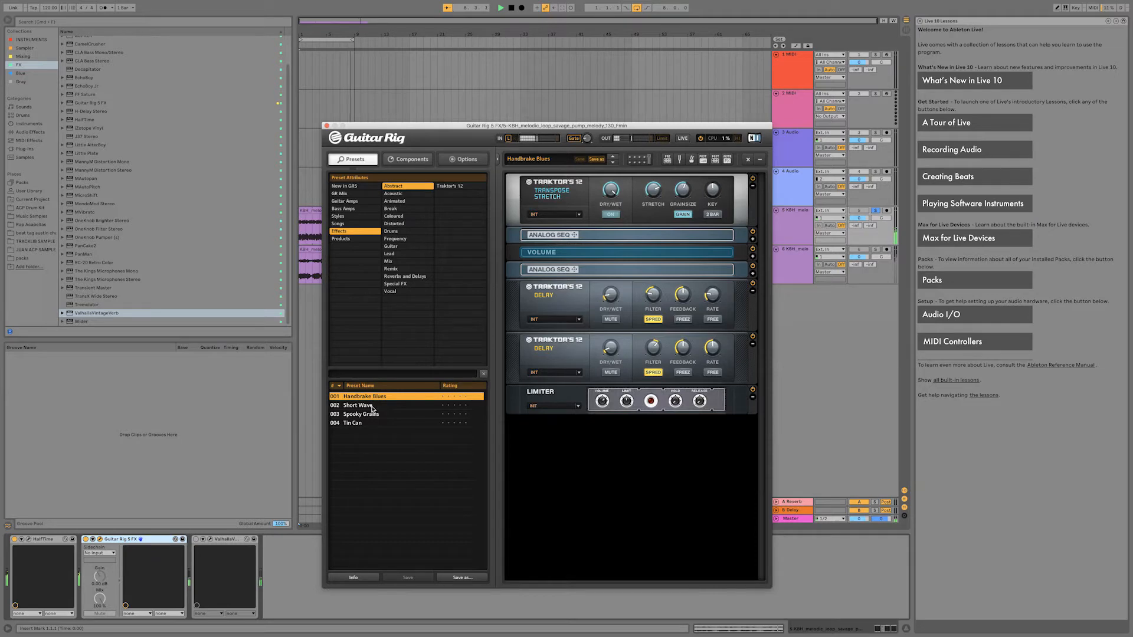
pyautogui.click(373, 407)
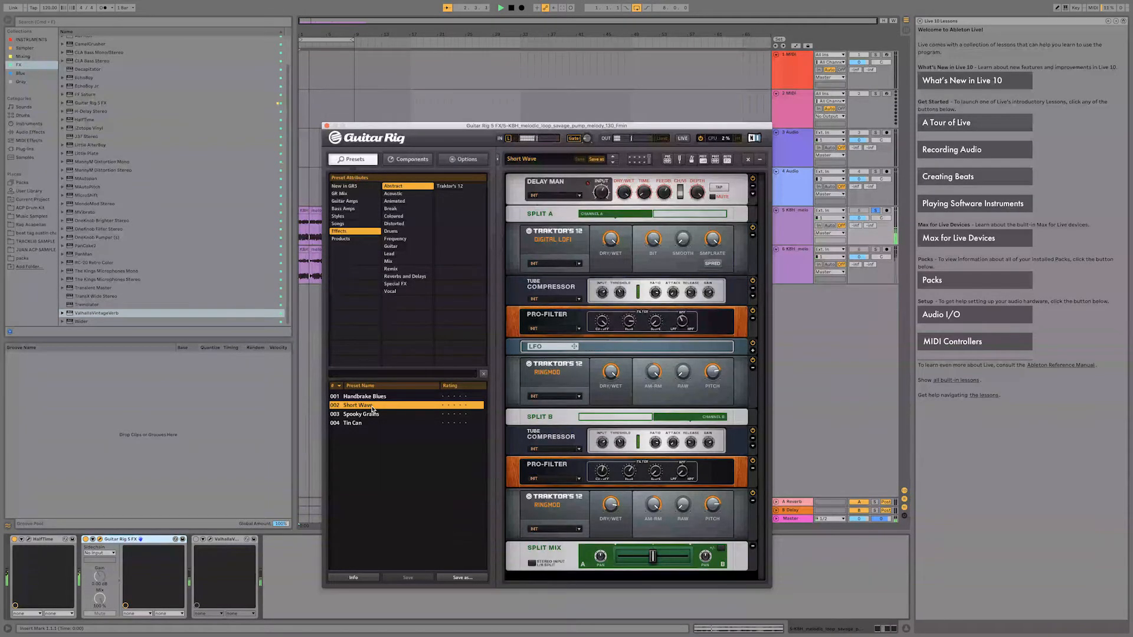
pyautogui.click(366, 427)
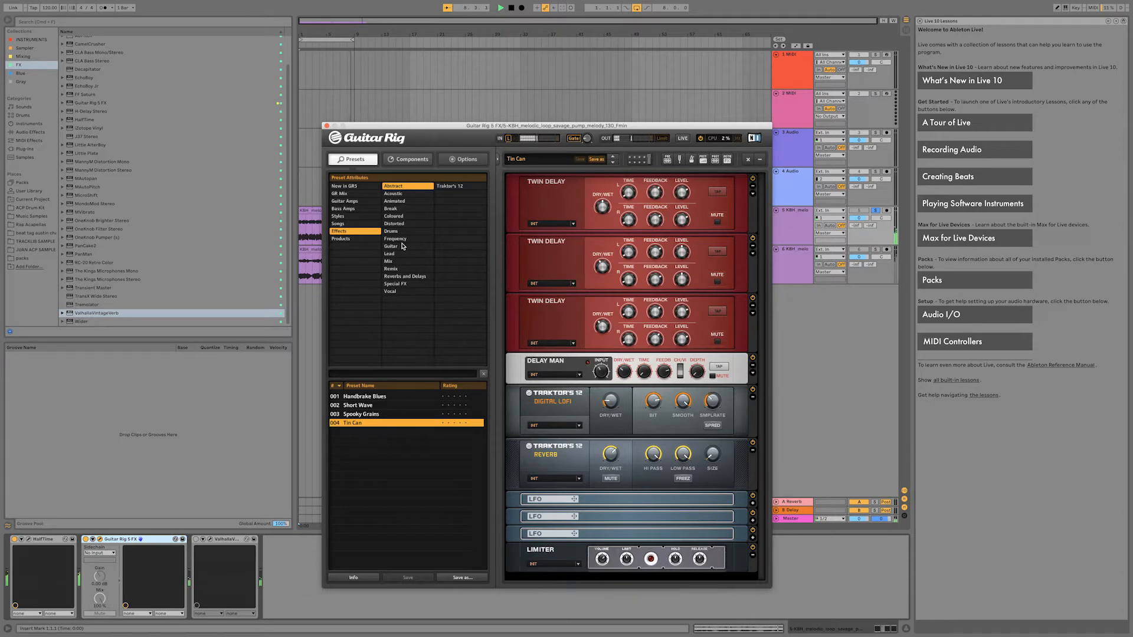
# Audition the Coloured effects preset Deep Vox and the Reverbs and Delays presets Echomagic and Sweep Shot.
pyautogui.click(404, 217)
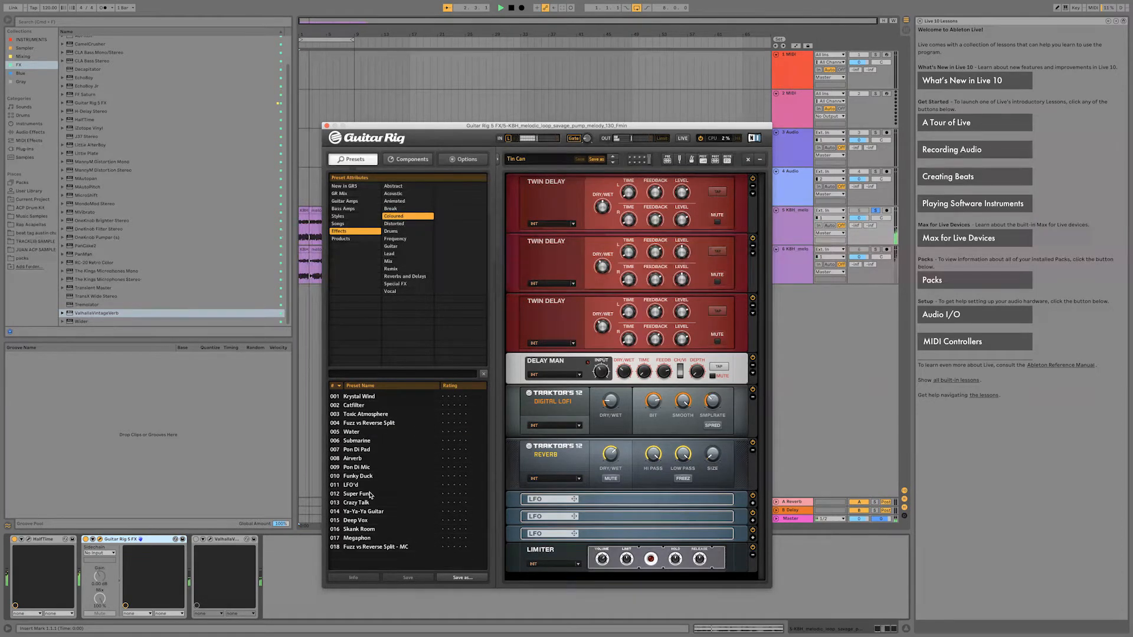
pyautogui.click(371, 521)
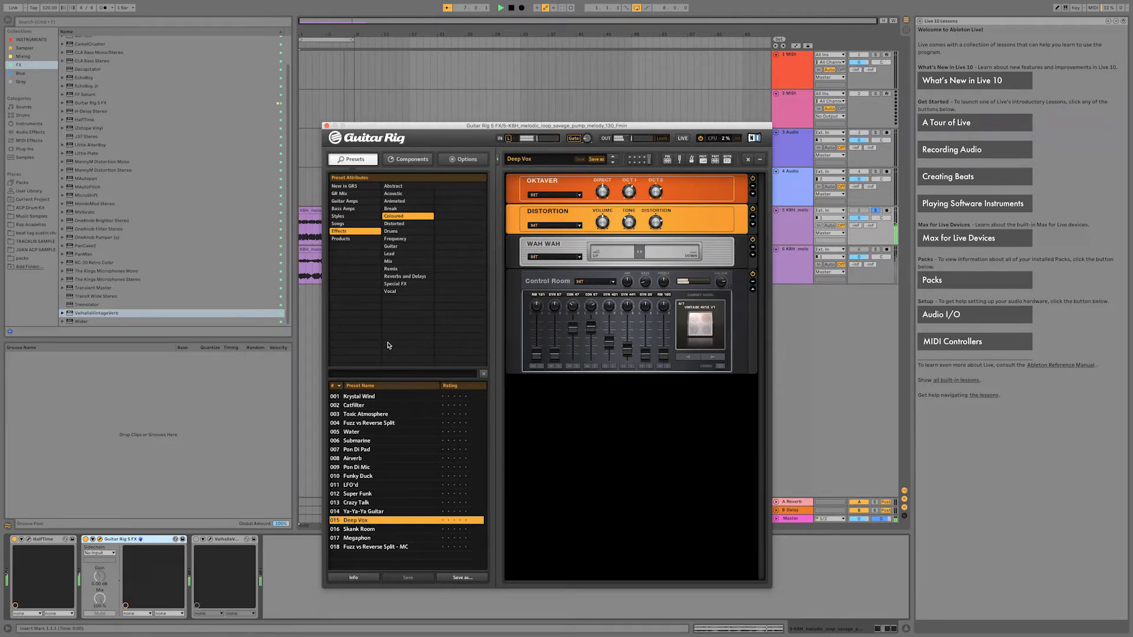
pyautogui.click(405, 276)
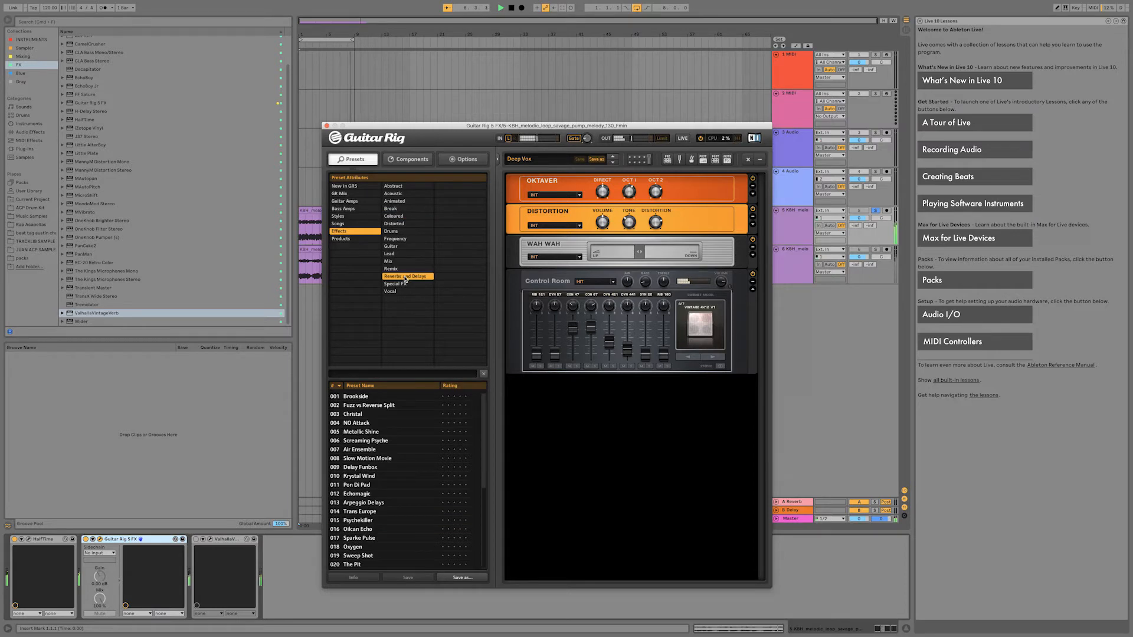
pyautogui.click(373, 494)
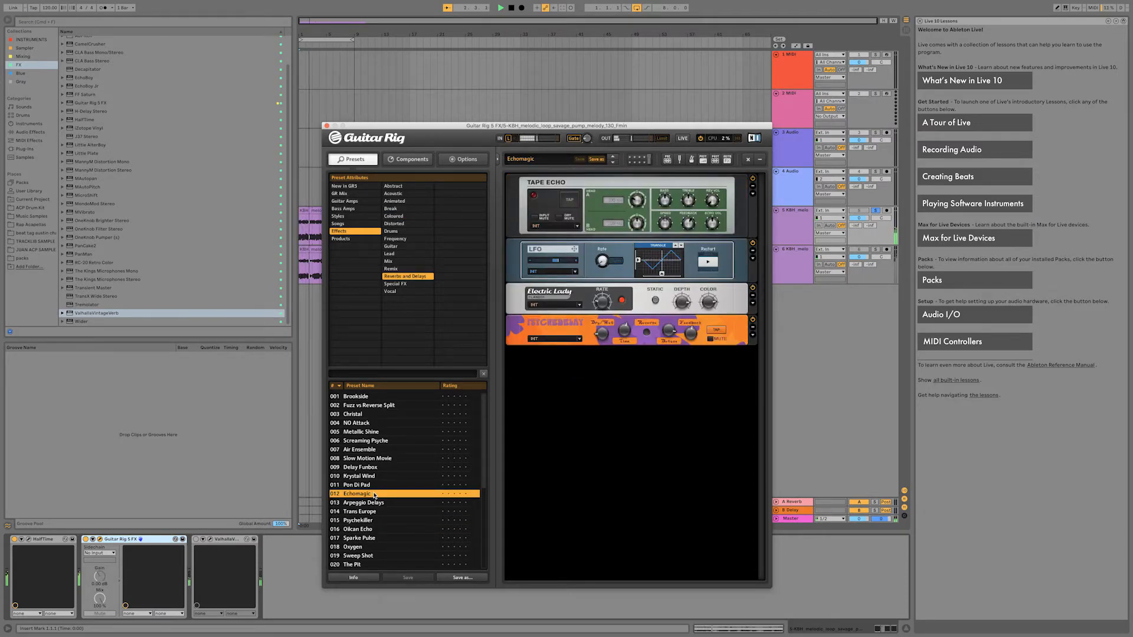
pyautogui.click(381, 557)
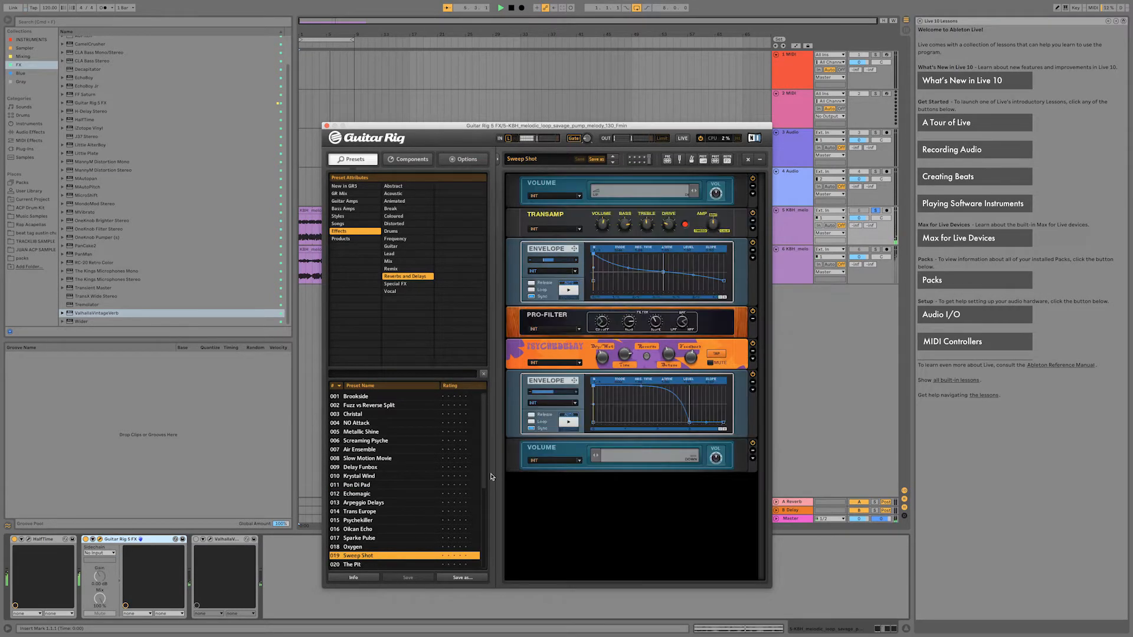
# Audition the Reverbs and Delays preset Slow Motion Movie and load Sparkle Pad.
pyautogui.moveTo(487, 480); pyautogui.dragTo(486, 480)
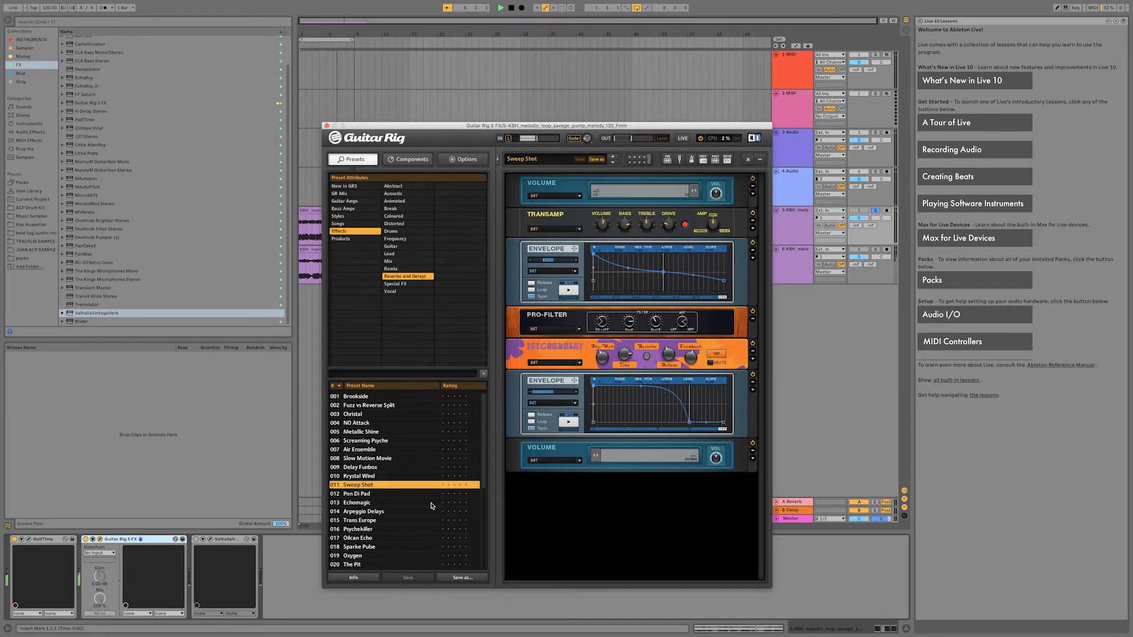
pyautogui.click(406, 462)
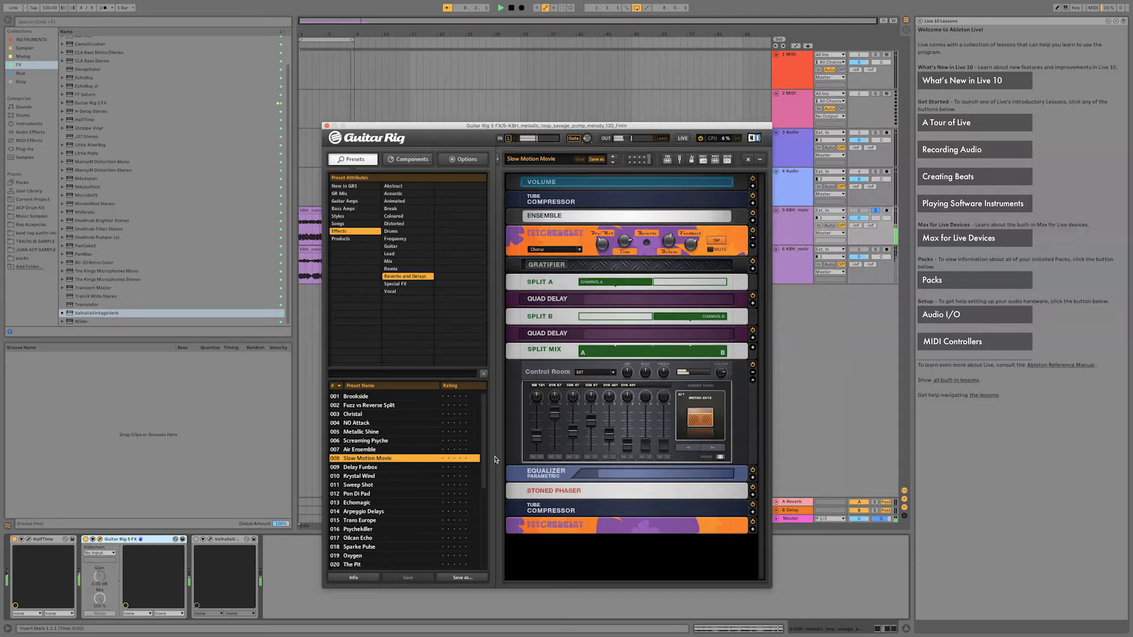
pyautogui.moveTo(485, 468); pyautogui.dragTo(480, 544)
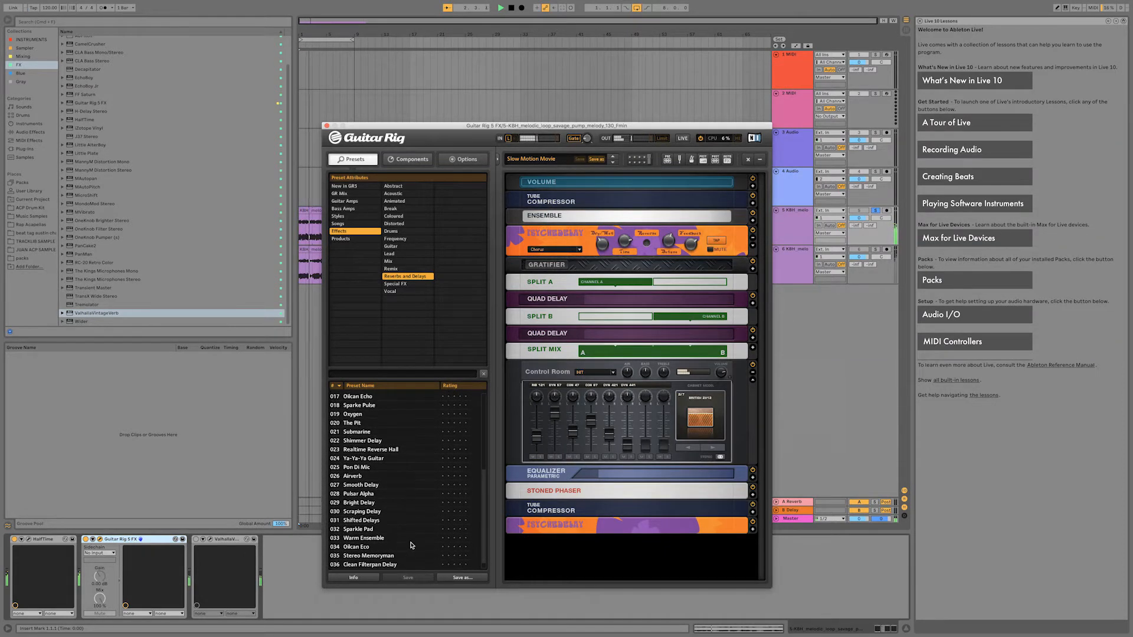
pyautogui.click(386, 532)
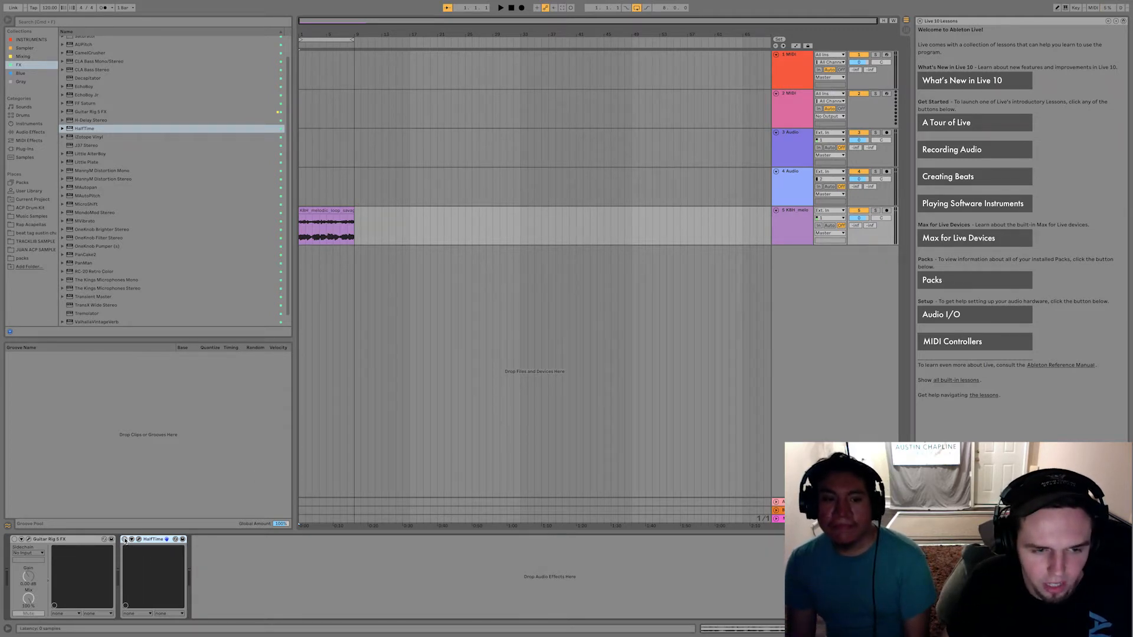
# Open the melody loop clip on track 5 in the sample editor.
pyautogui.doubleClick(335, 211)
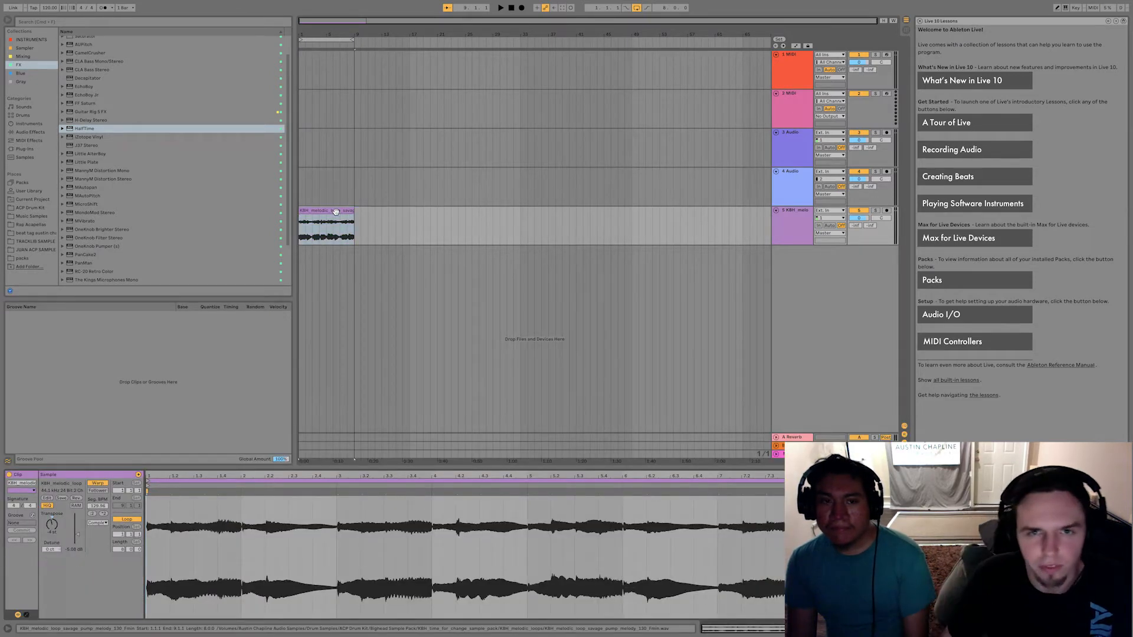
# Open the HalfTime controls on track 5 and play the melody loop without the effect.
pyautogui.click(793, 225)
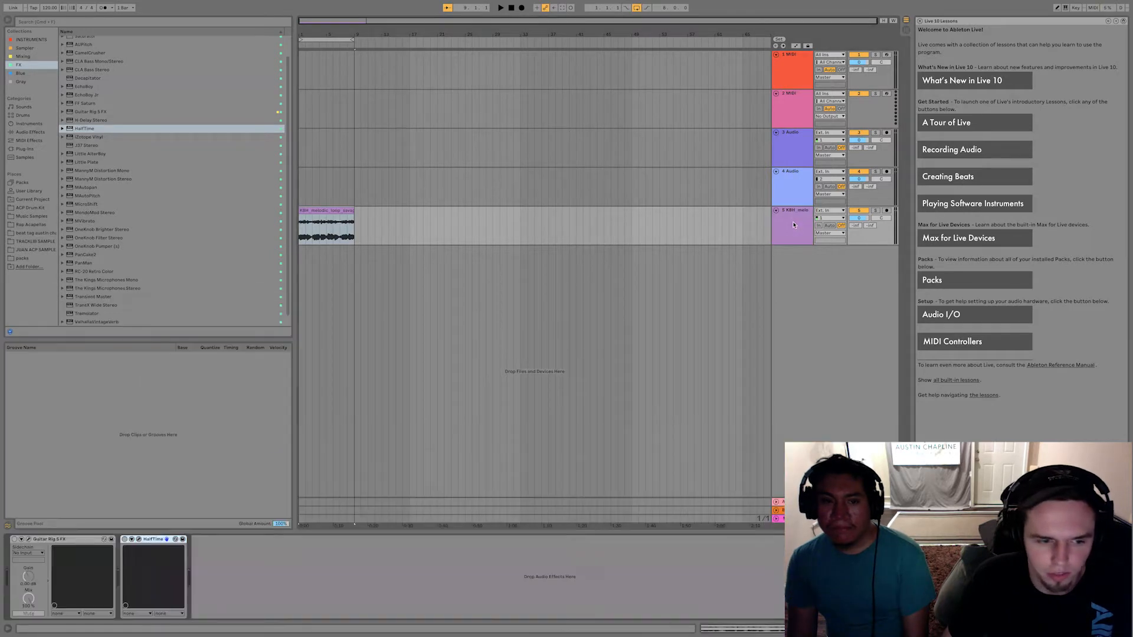
pyautogui.click(124, 539)
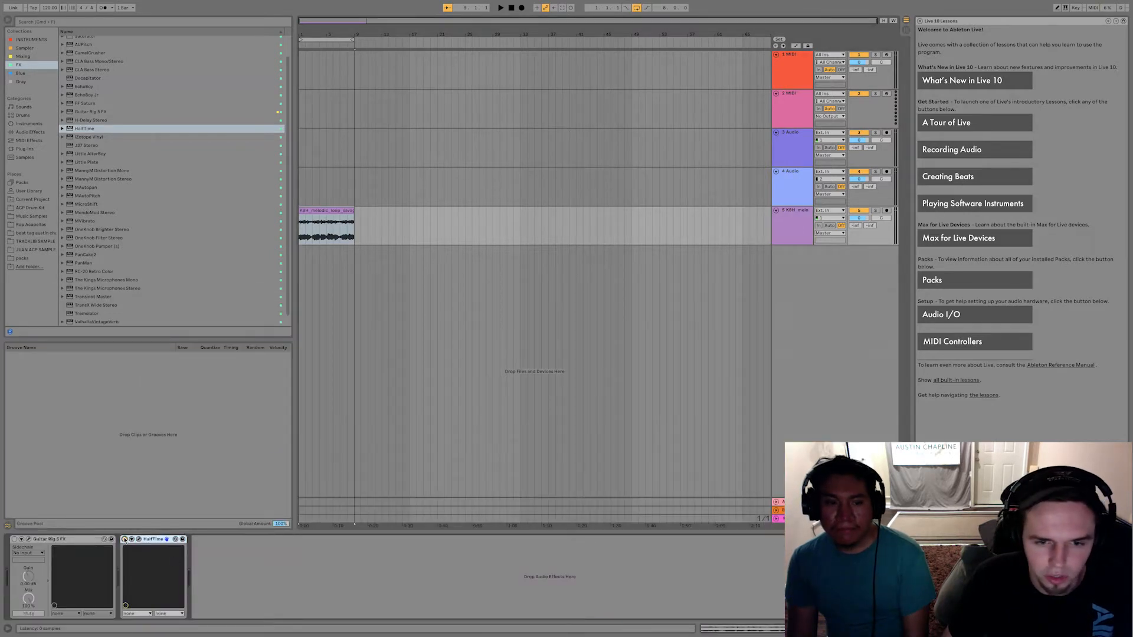
pyautogui.click(139, 540)
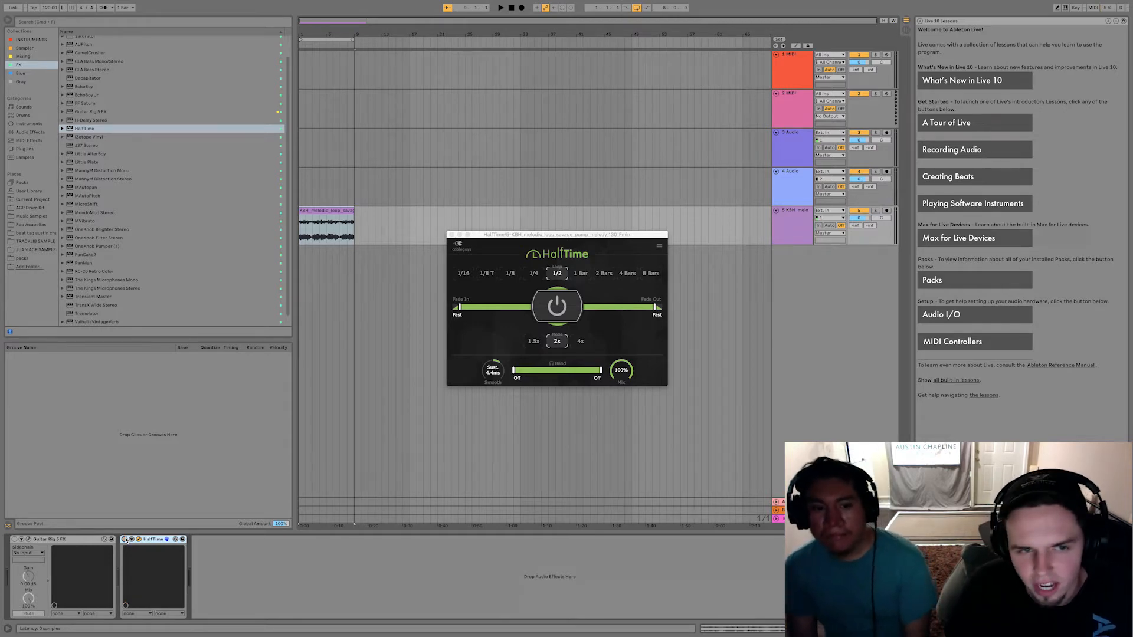
pyautogui.click(335, 211)
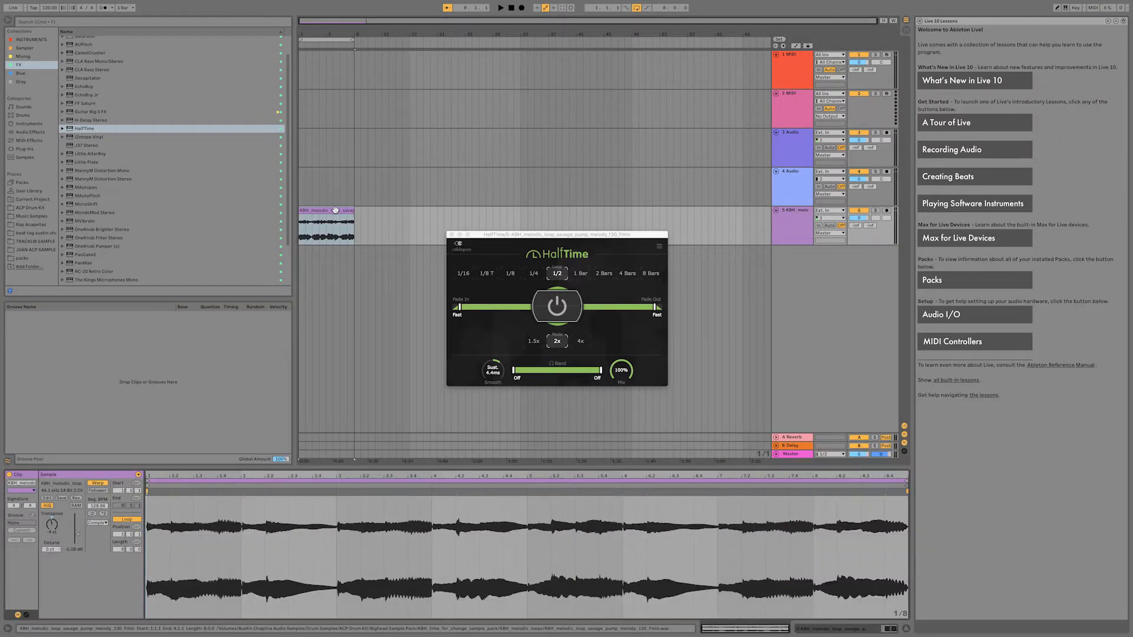
pyautogui.press('space')
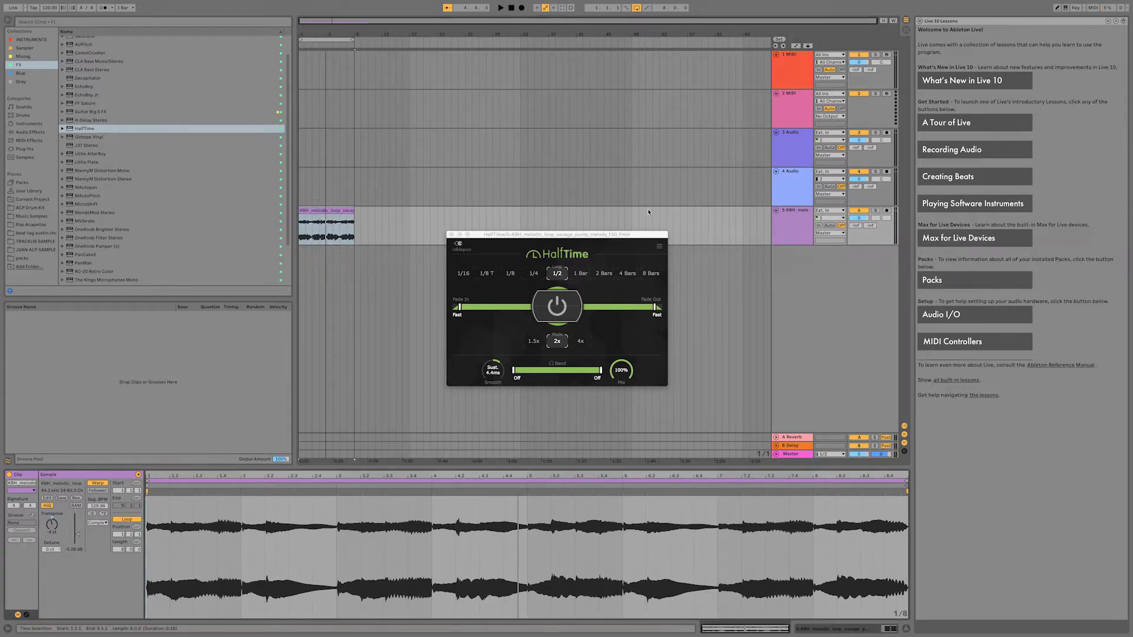
# Play the loop with HalfTime enabled on track 5, setting its speed to 4x and its loop length to 1 Bar.
pyautogui.click(781, 226)
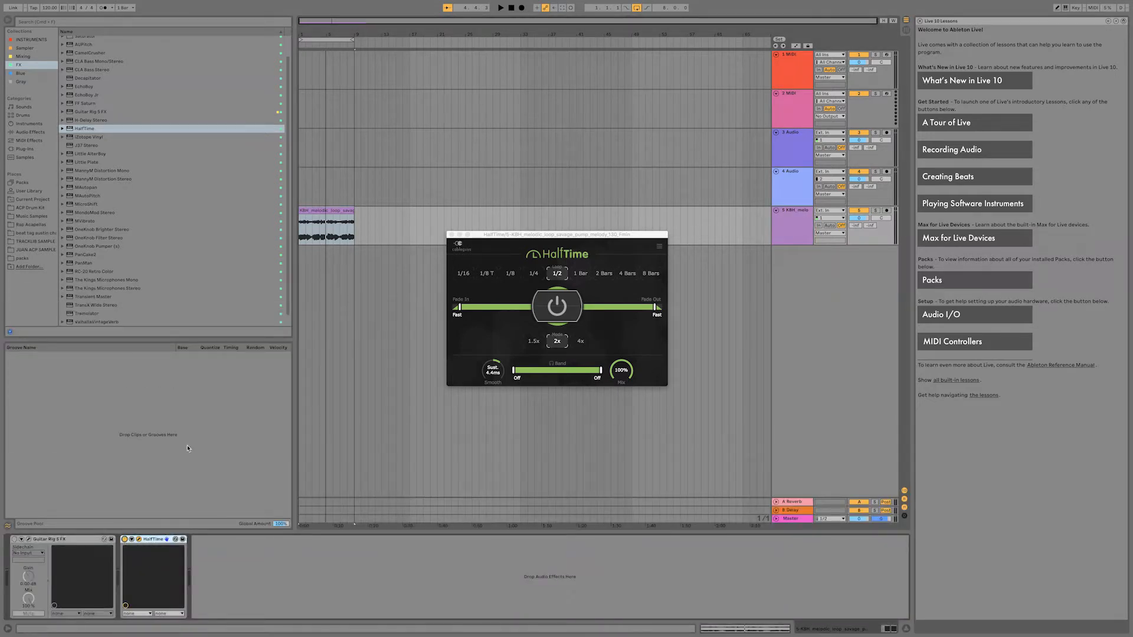
pyautogui.click(348, 210)
pyautogui.press('space')
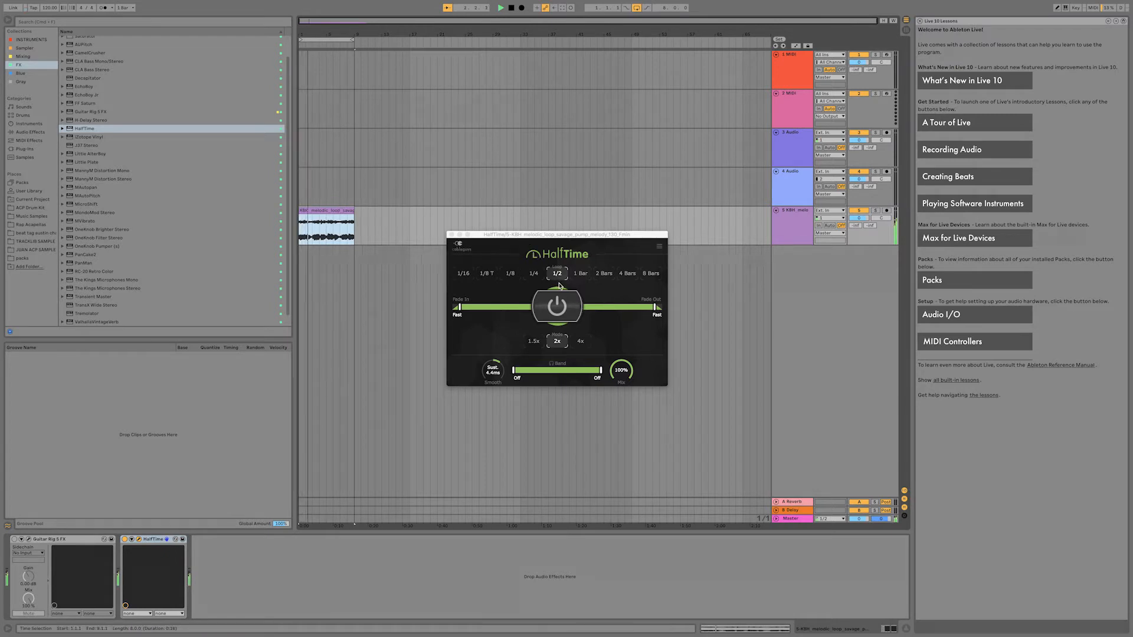
pyautogui.click(581, 343)
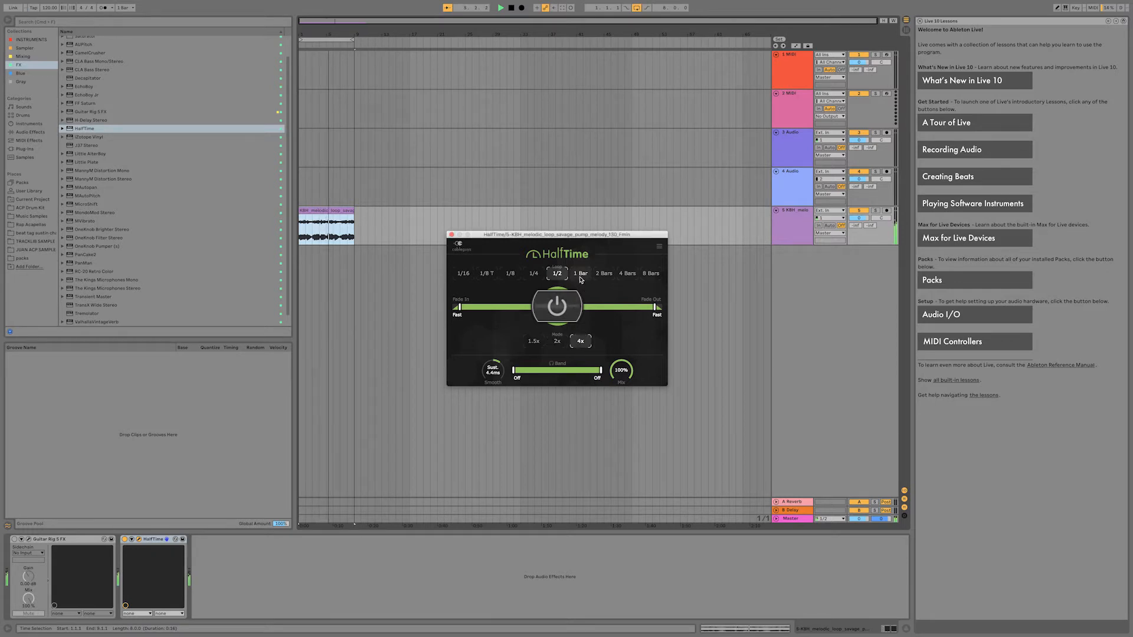
pyautogui.click(581, 275)
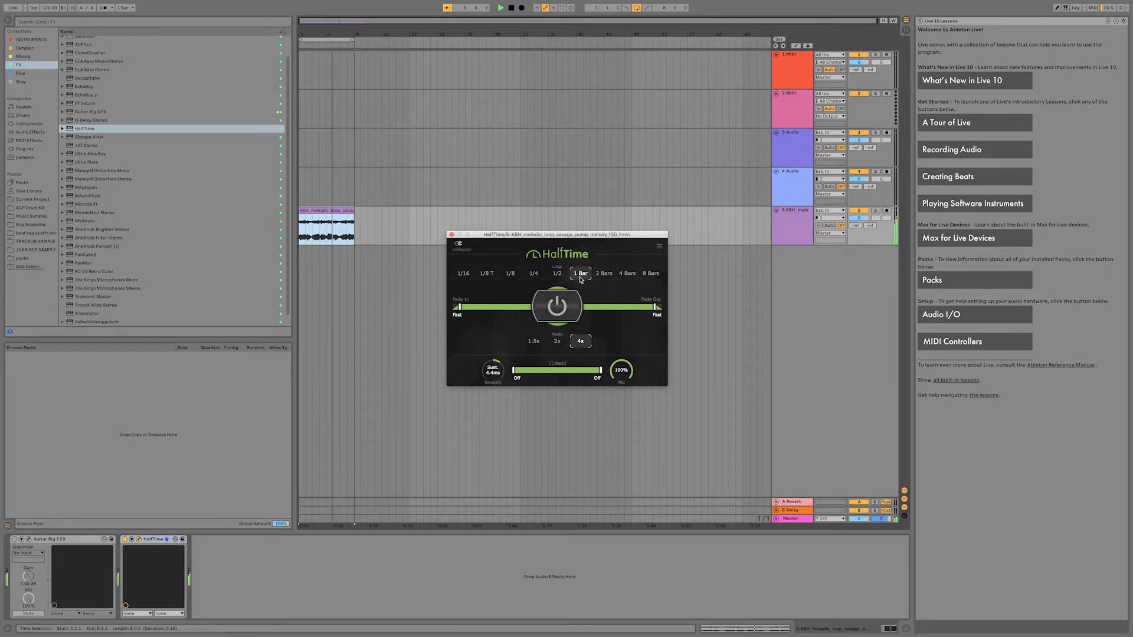
# Halve the segment tempo of the melody loop clip on track 5 twice.
pyautogui.click(326, 212)
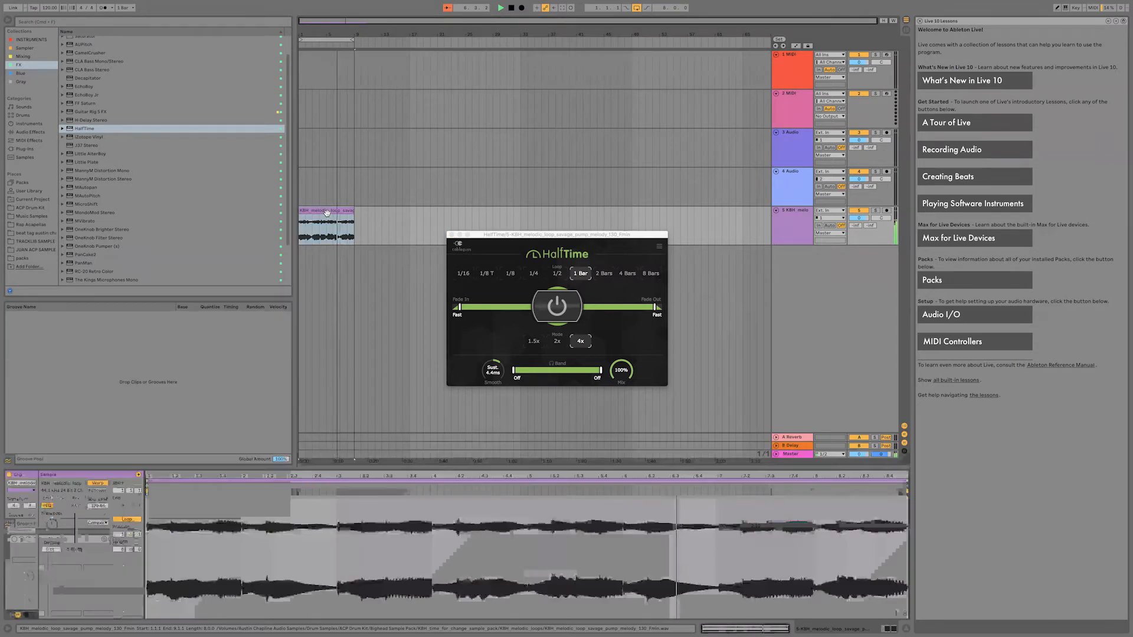
pyautogui.click(92, 515)
pyautogui.click(92, 515)
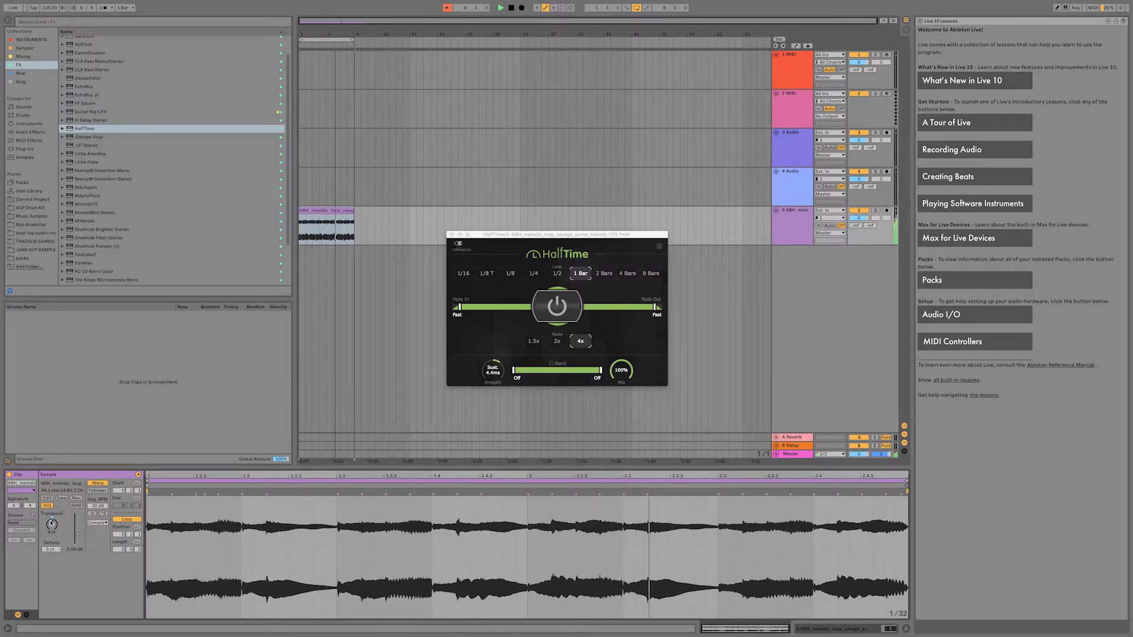
# Raise the lower limit of HalfTime's band range to 256 Hz and shrink the sample editor's height.
pyautogui.click(551, 366)
pyautogui.moveTo(514, 371); pyautogui.dragTo(544, 370)
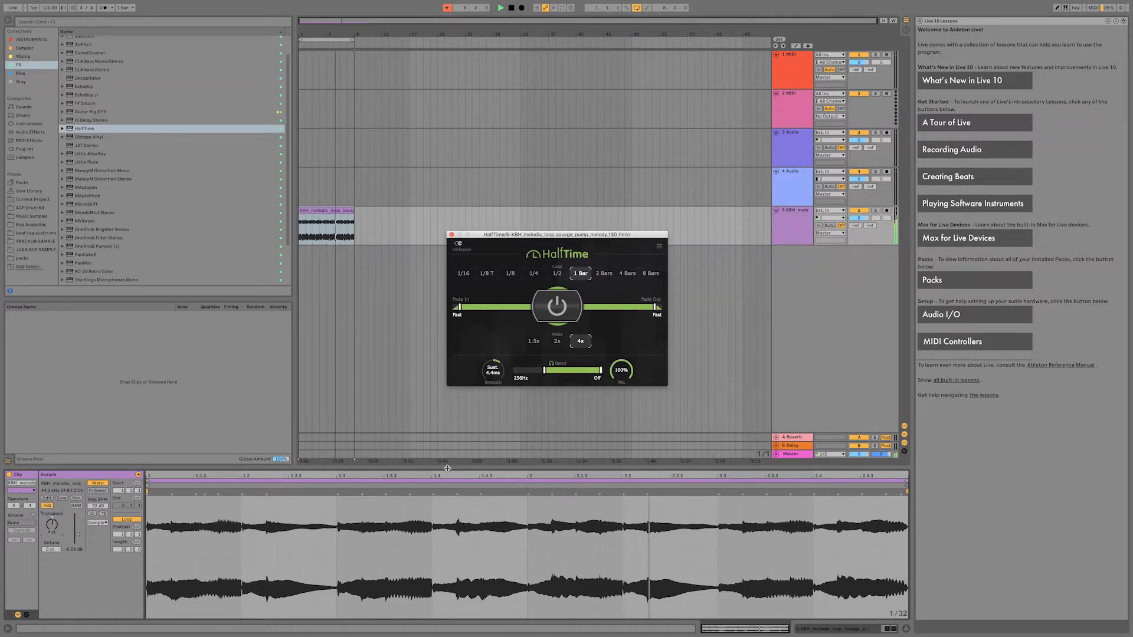
pyautogui.moveTo(479, 472); pyautogui.dragTo(479, 531)
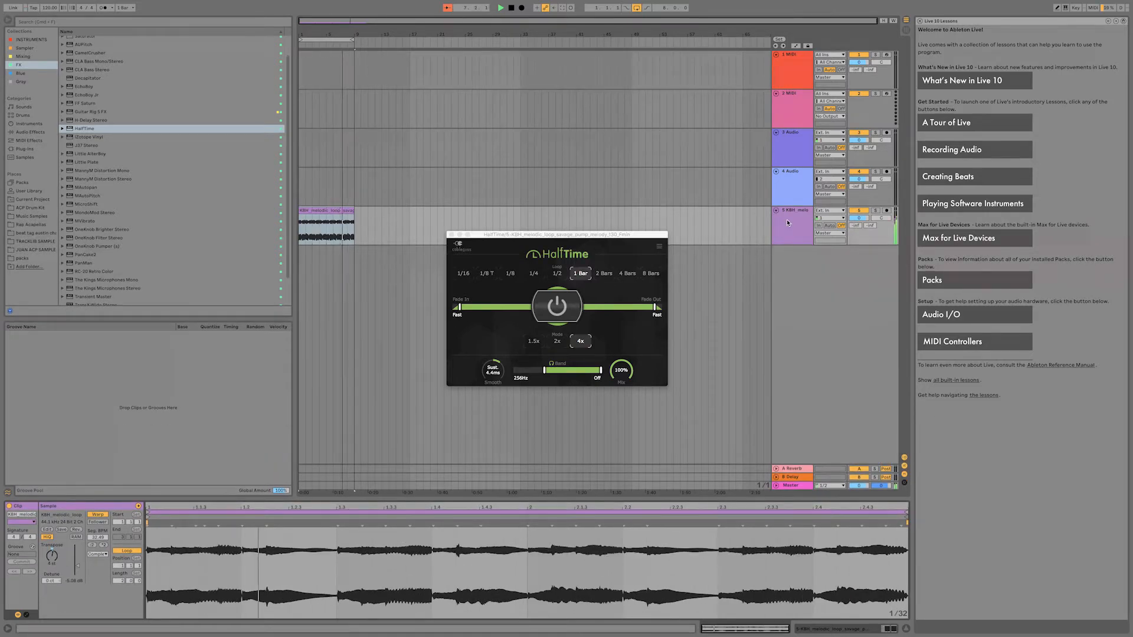
# Enable Guitar Rig 5 FX on track 5 and view its loaded rig, closing the plug-in window.
pyautogui.click(787, 222)
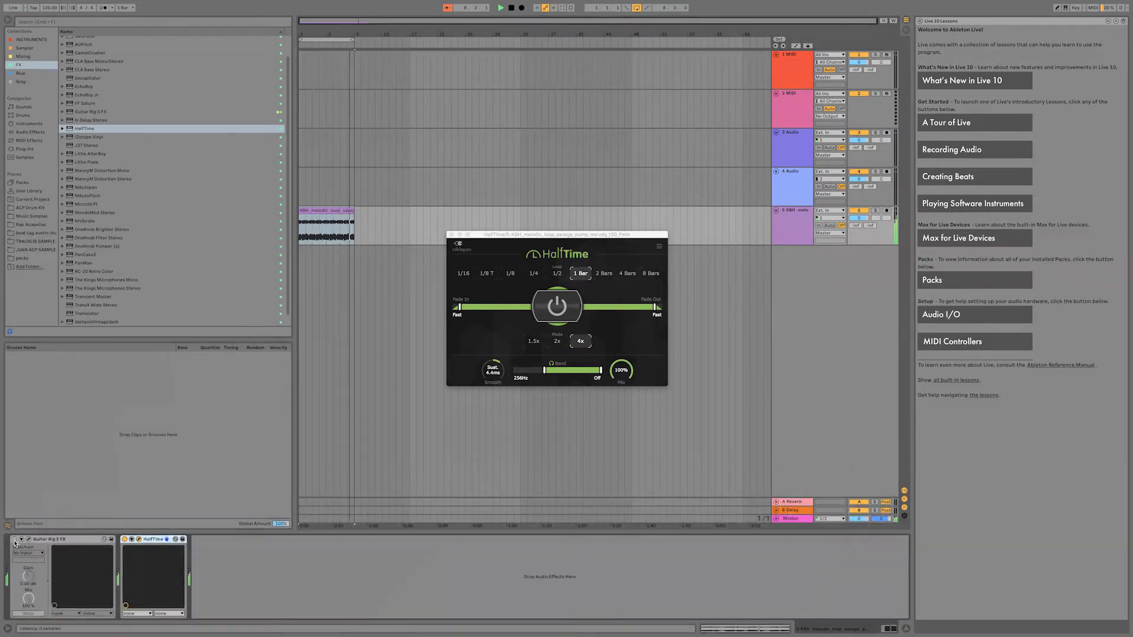
pyautogui.click(316, 225)
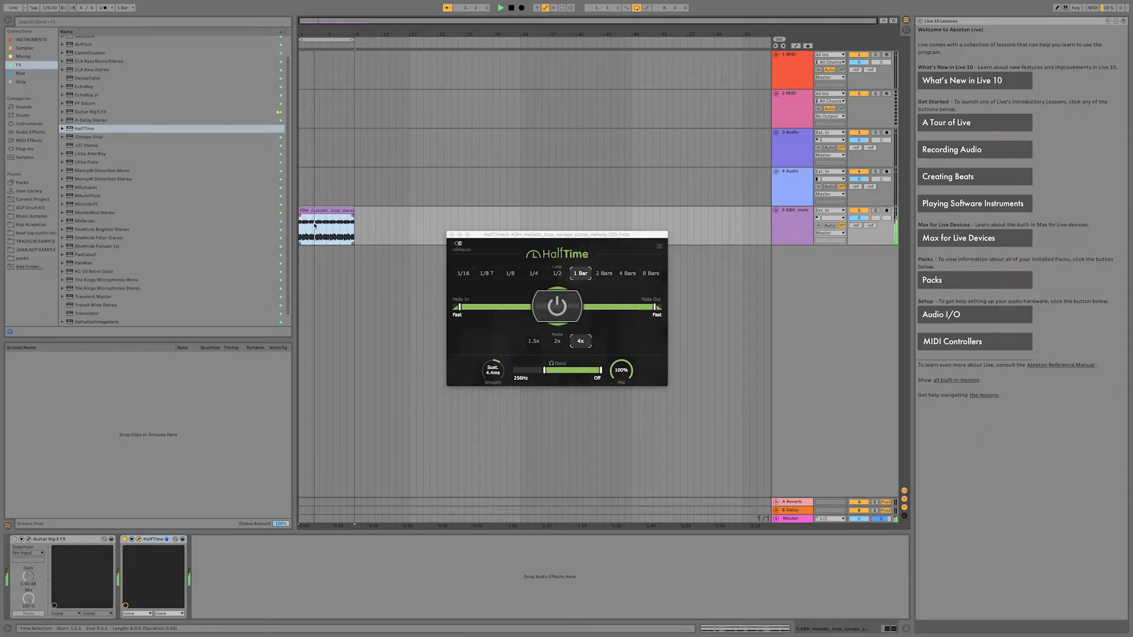
pyautogui.click(15, 541)
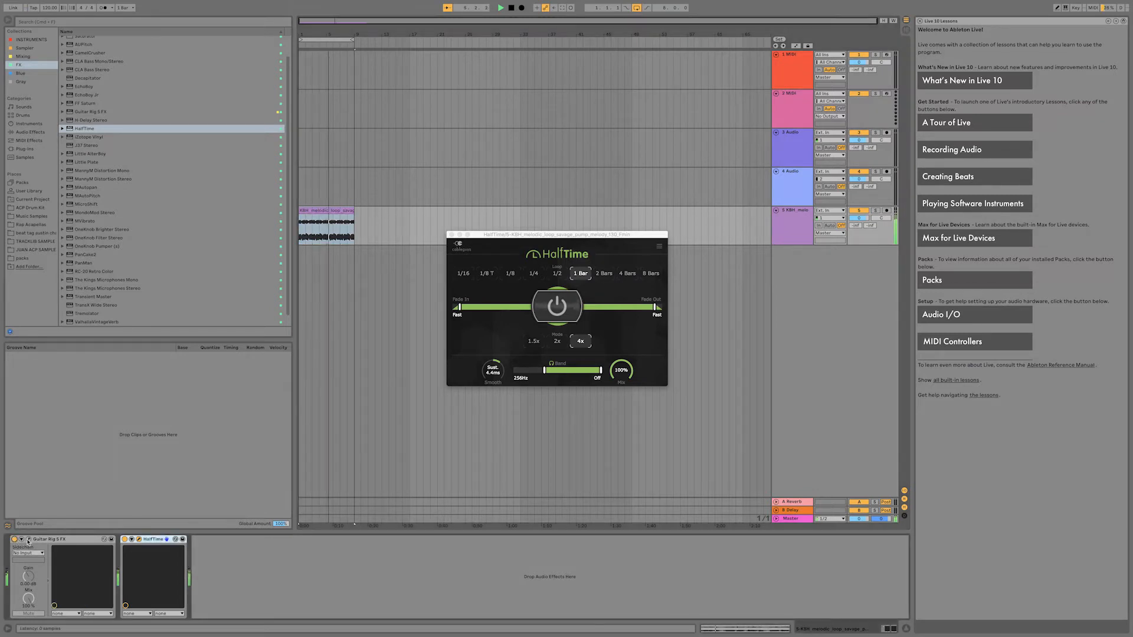
pyautogui.click(29, 539)
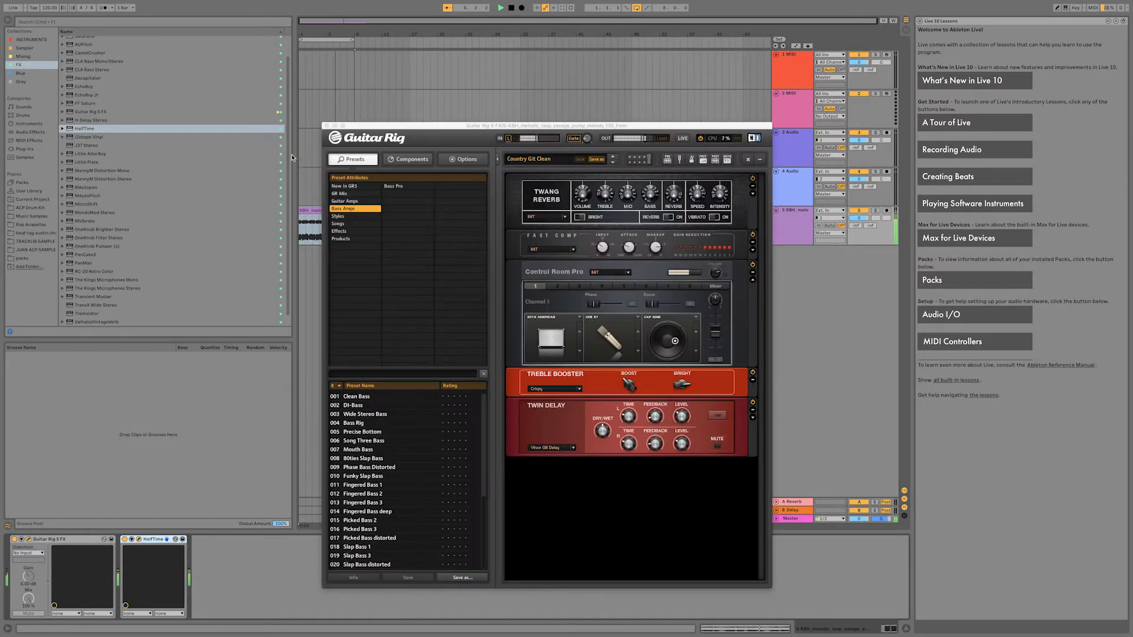
pyautogui.click(327, 126)
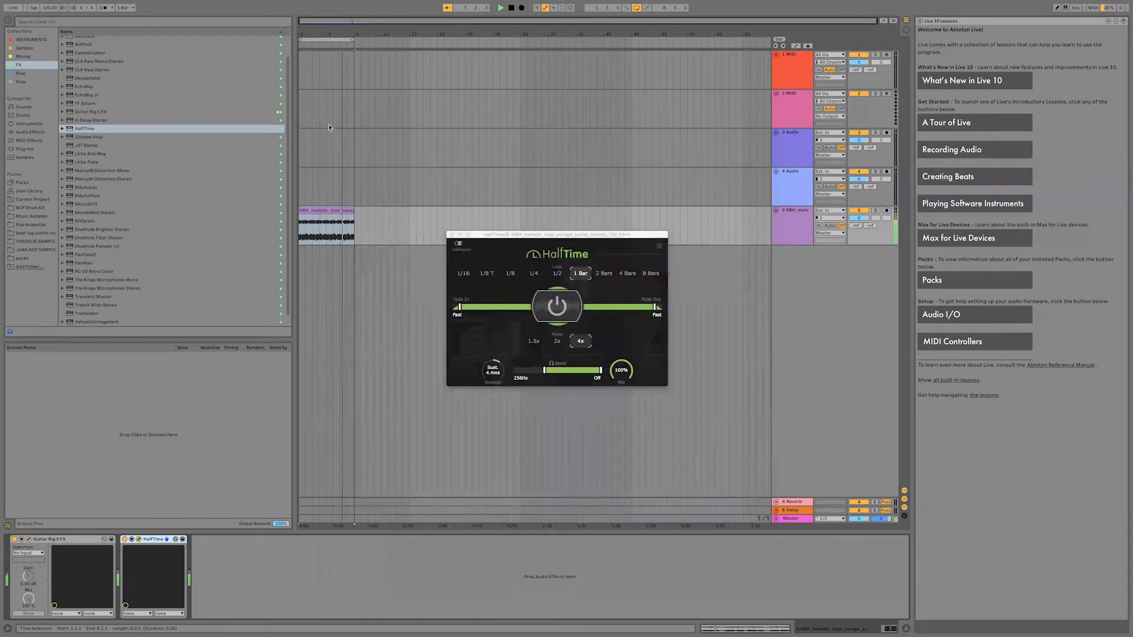
# Bypass HalfTime and Guitar Rig 5 FX on track 5 and play the dry loop.
pyautogui.click(125, 540)
pyautogui.click(15, 539)
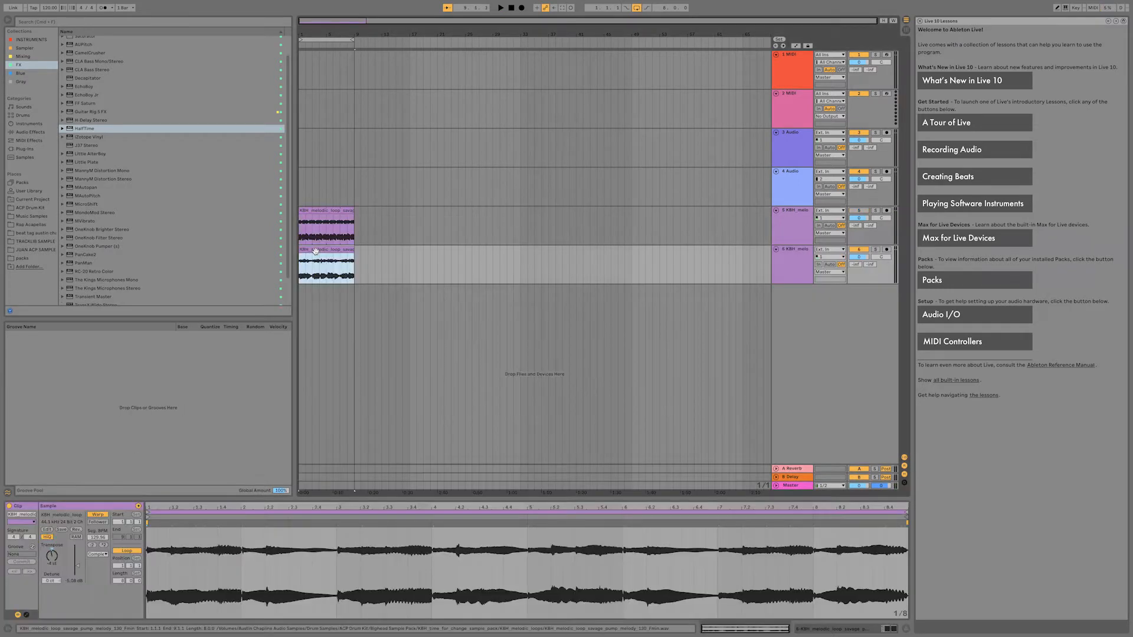
pyautogui.press('space')
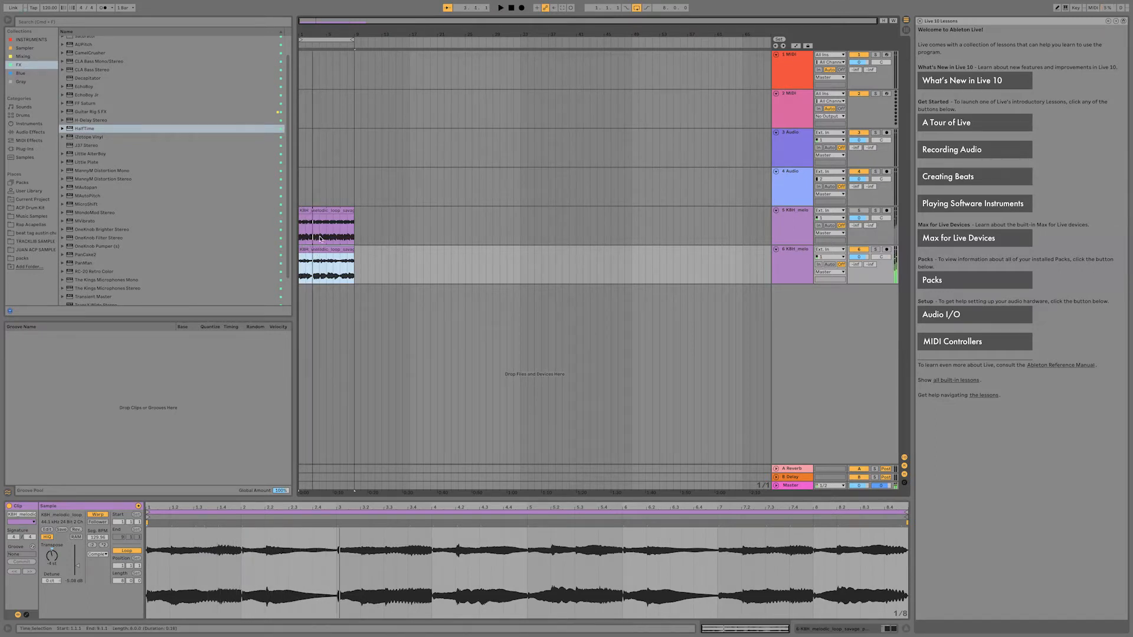
# Solo track 5 and play its loop with both effects bypassed.
pyautogui.click(323, 220)
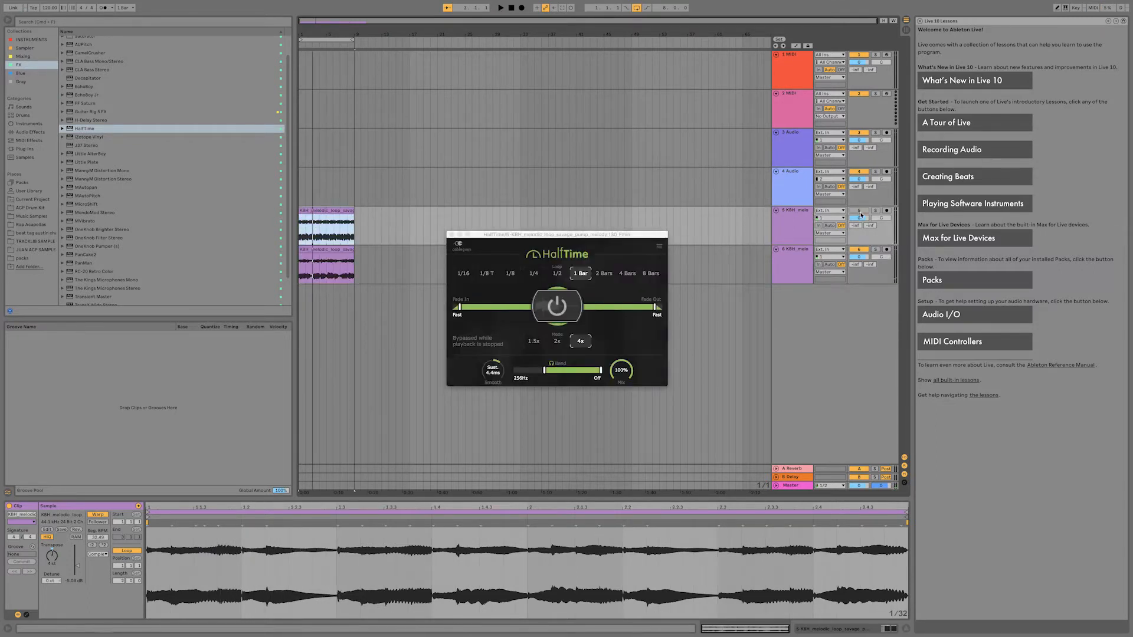
pyautogui.click(865, 250)
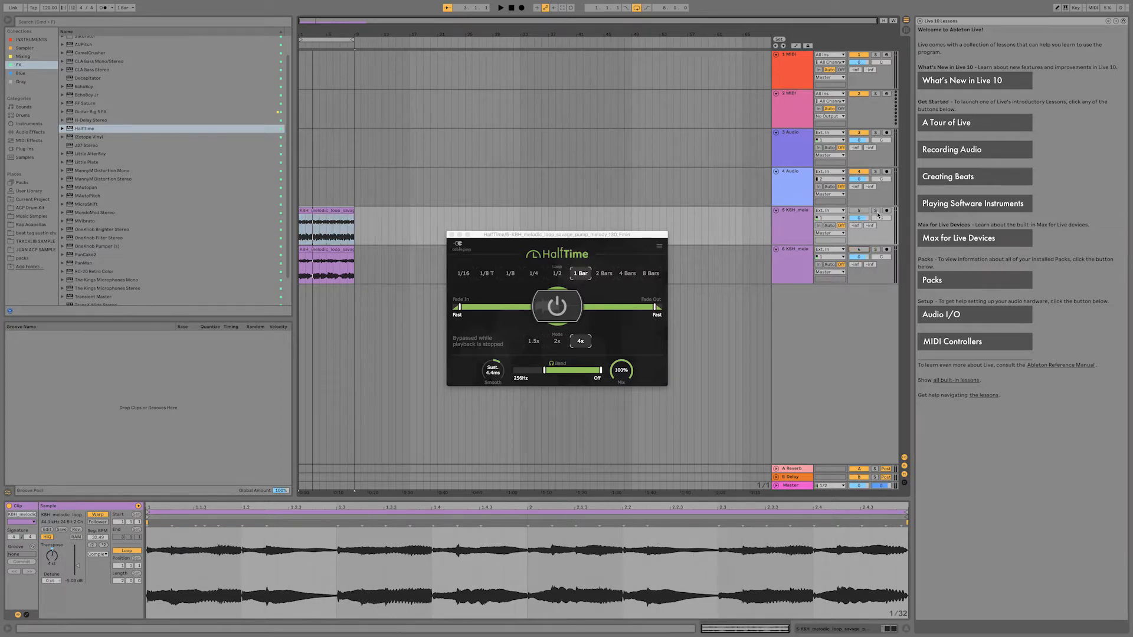
pyautogui.click(876, 211)
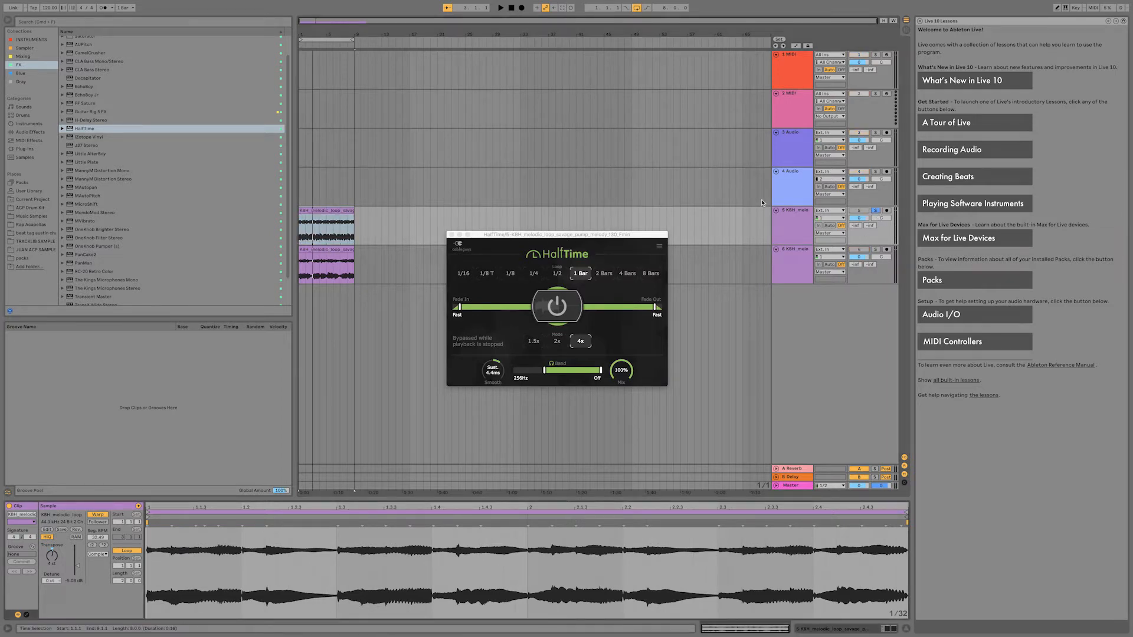
pyautogui.click(794, 218)
pyautogui.press('space')
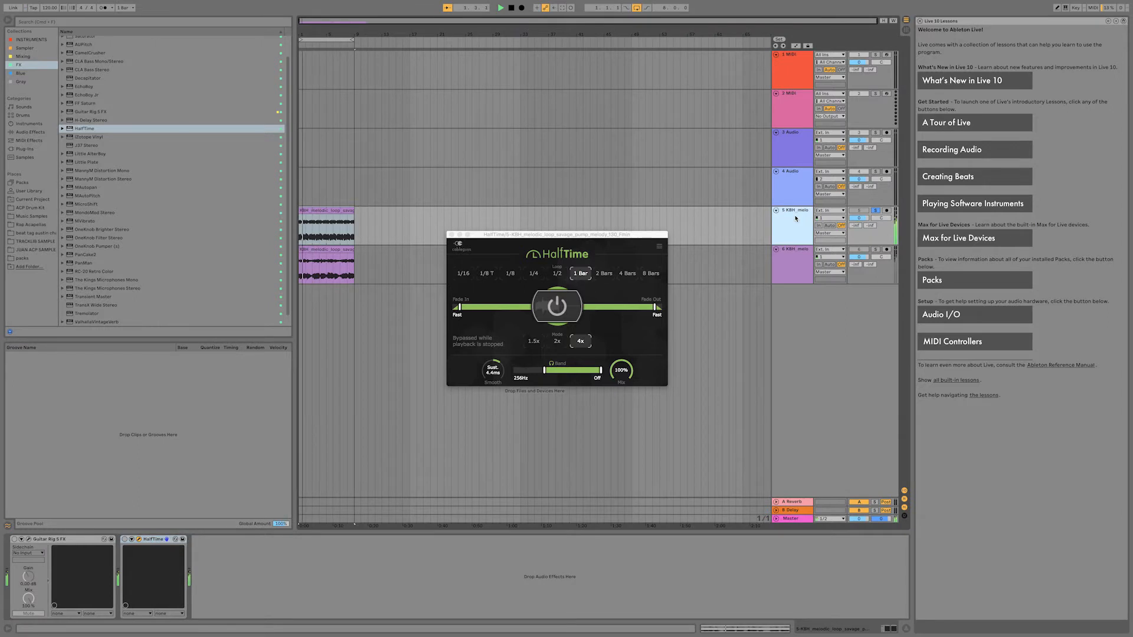
# Re-enable HalfTime and Guitar Rig 5 FX on track 5 and play the processed loop.
pyautogui.click(125, 539)
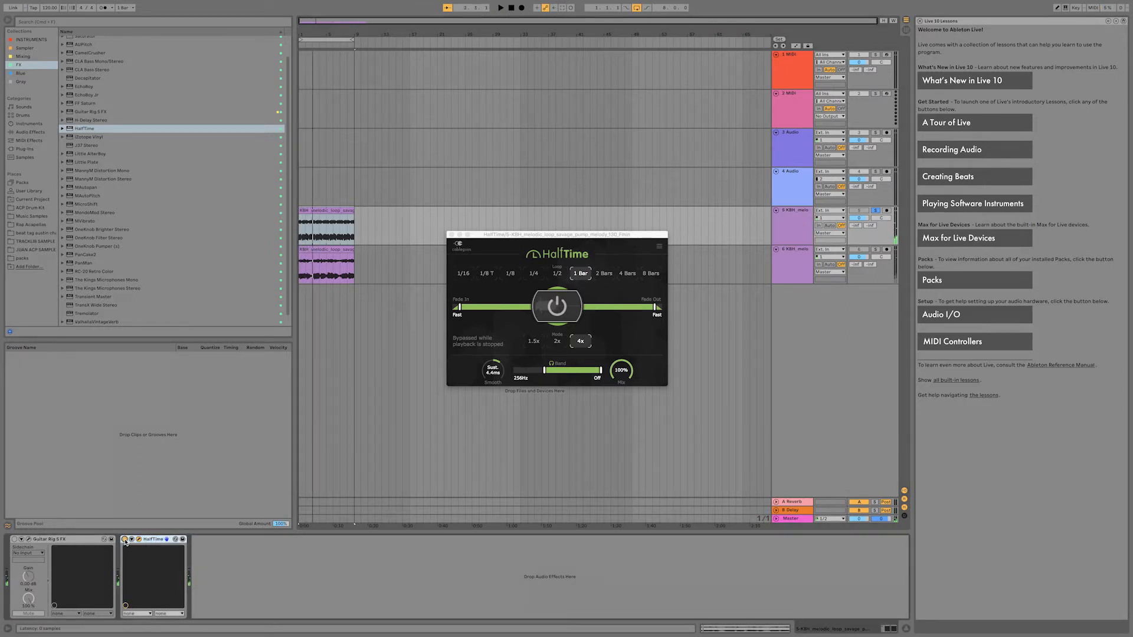
pyautogui.click(14, 539)
pyautogui.press('space')
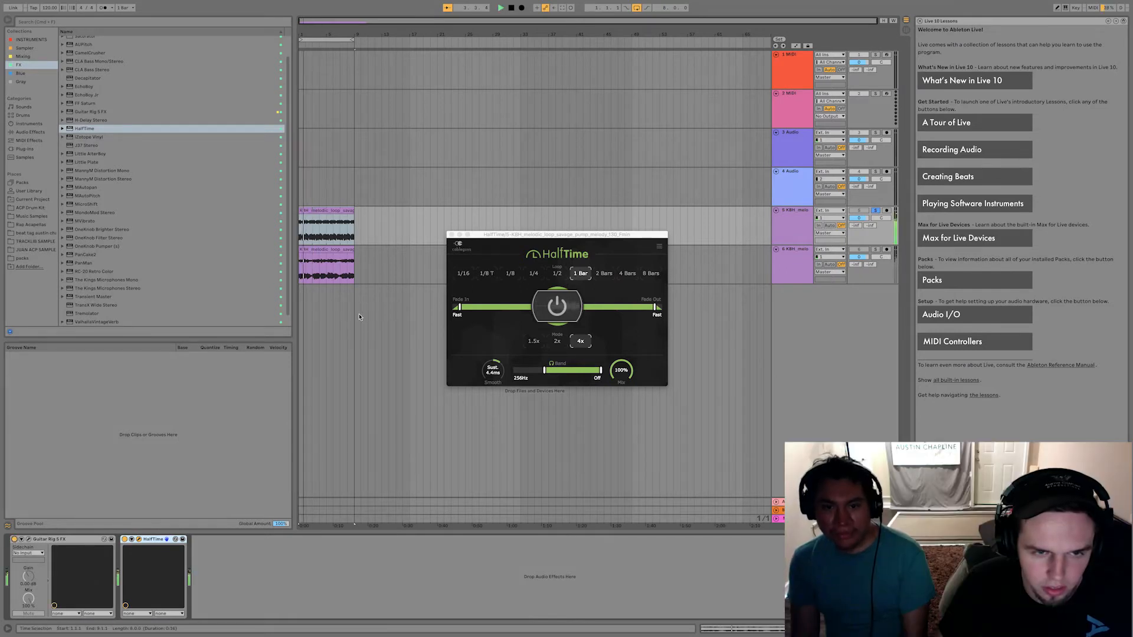
# Close the HalfTime window and stop playback of the loop on track 5.
pyautogui.click(325, 210)
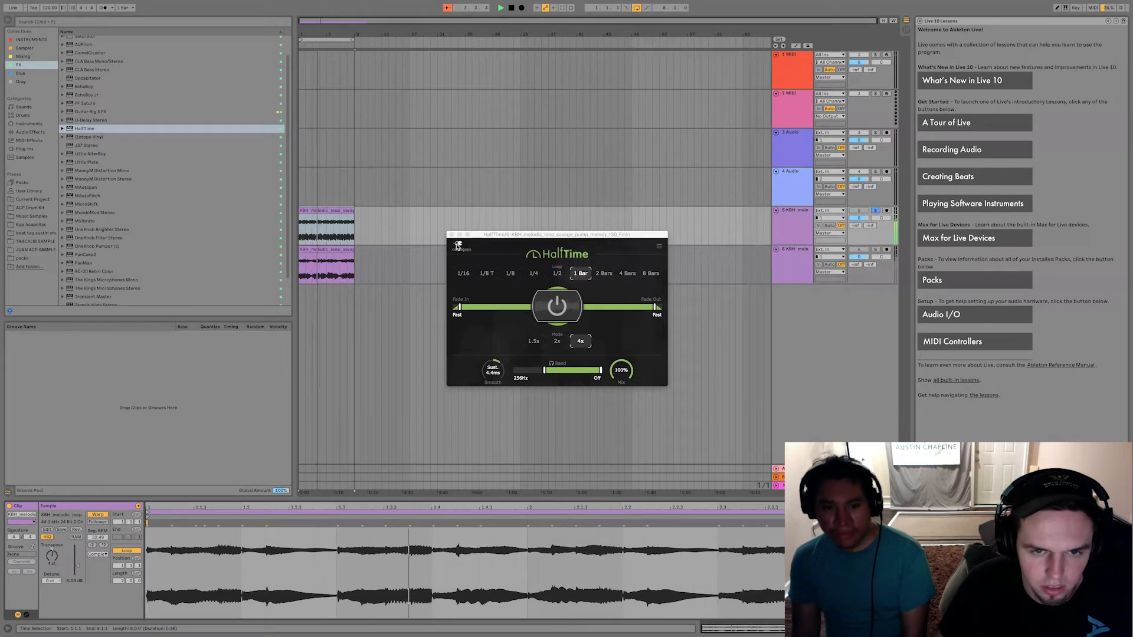
pyautogui.click(452, 235)
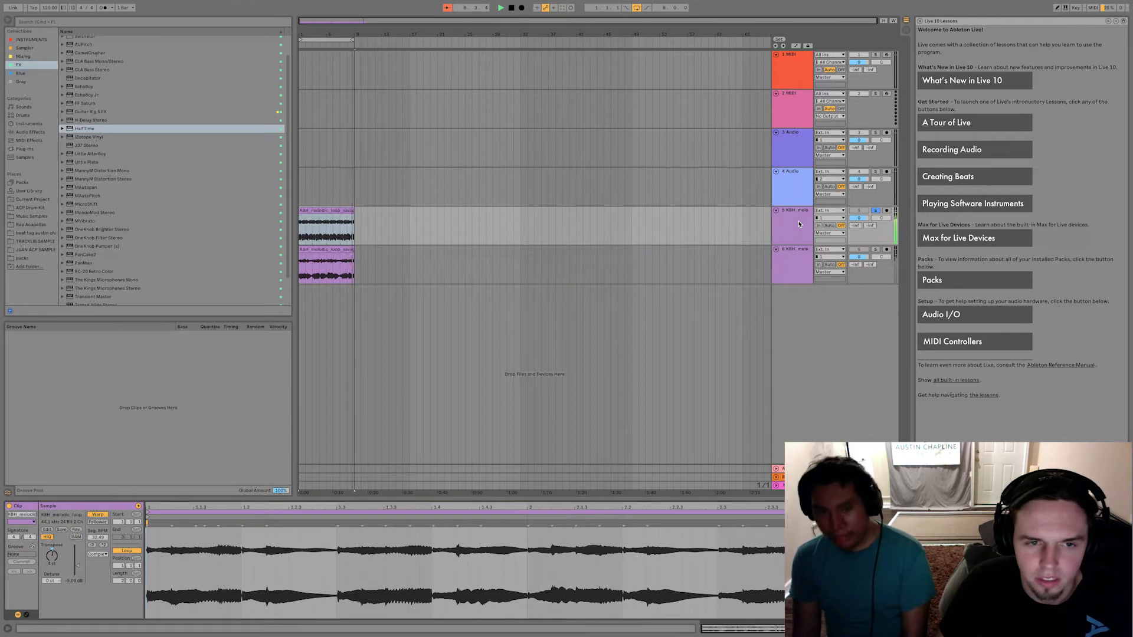
pyautogui.press('space')
pyautogui.doubleClick(799, 224)
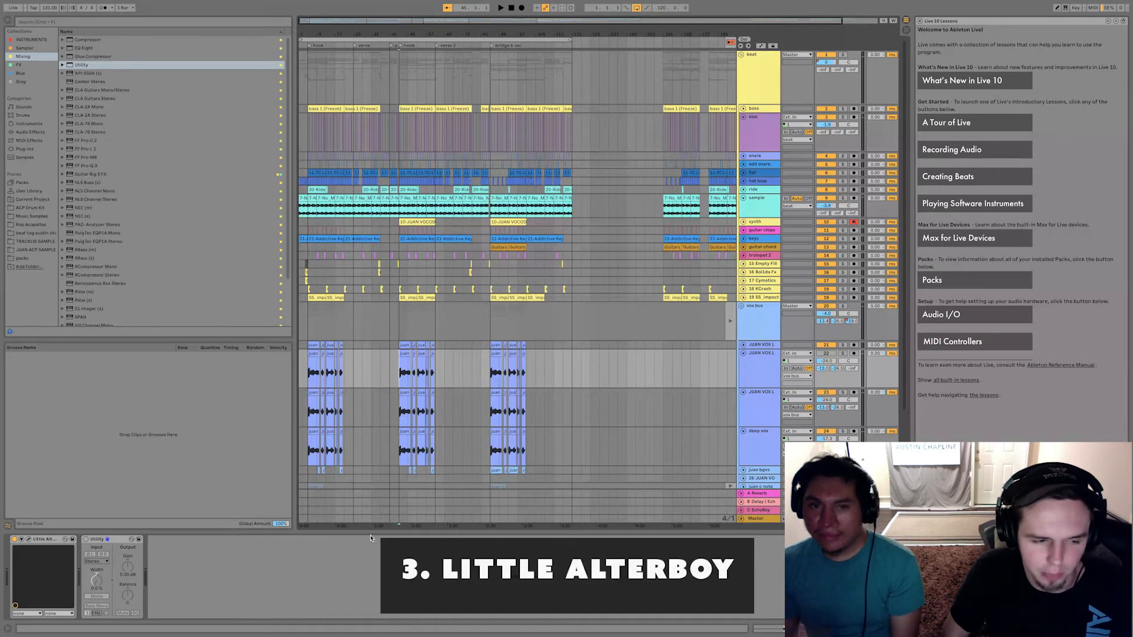
# View the Little AlterBoy pitch, formant and mode controls on the lead vocal track, closing the plug-in window.
pyautogui.click(29, 540)
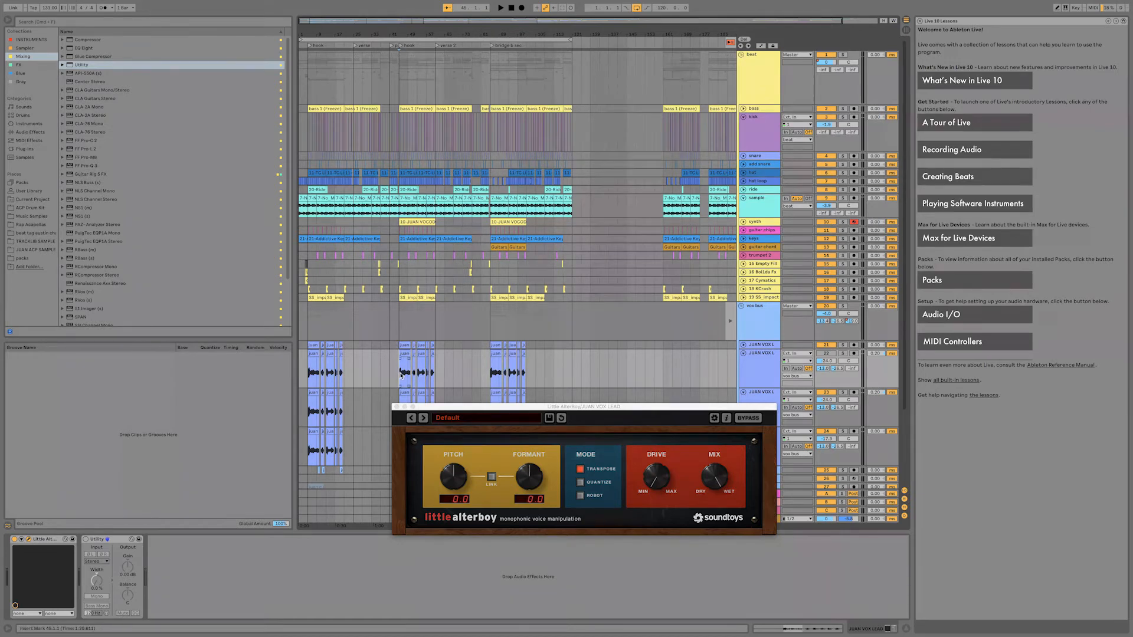
pyautogui.click(397, 408)
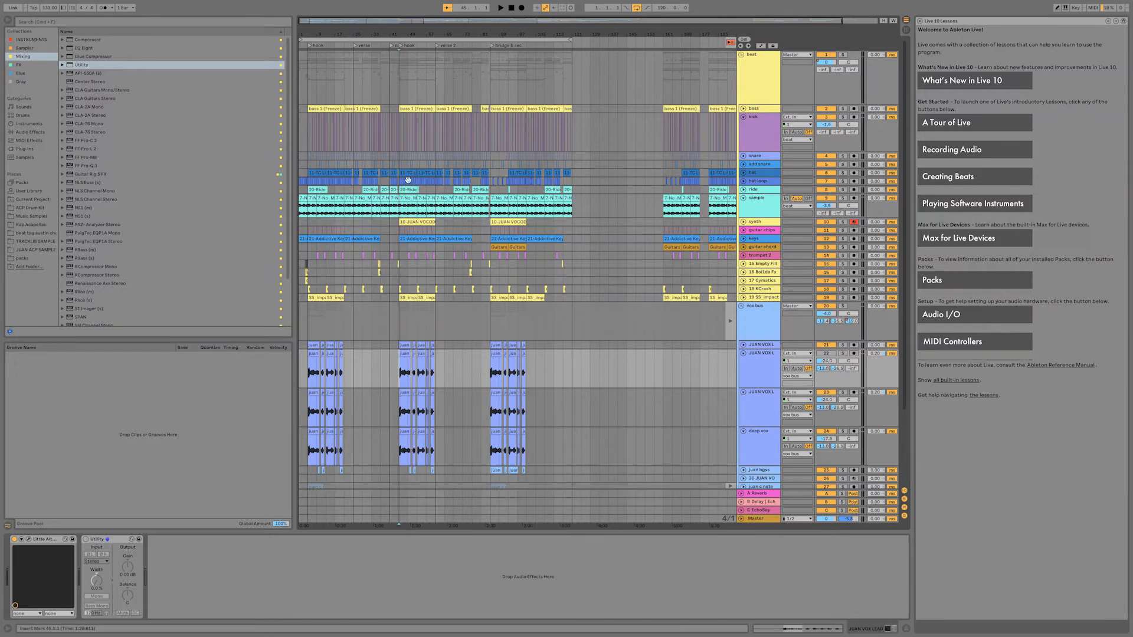
# Play the song arrangement from the second hook marker and examine the layered vocal clips.
pyautogui.click(400, 46)
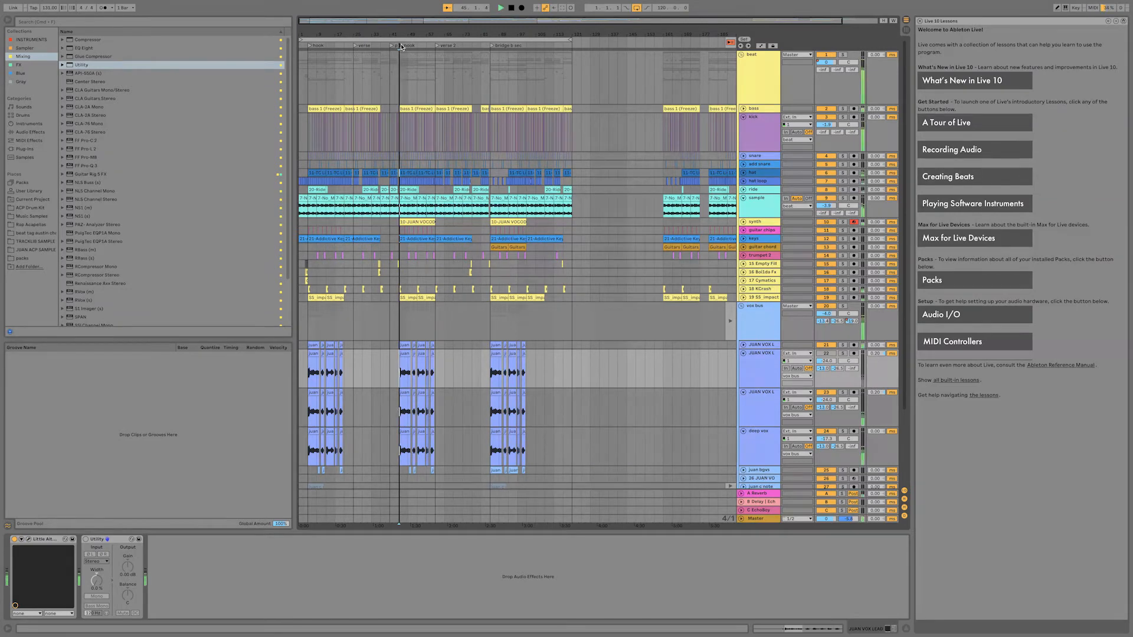
pyautogui.scroll(3, 405, 325)
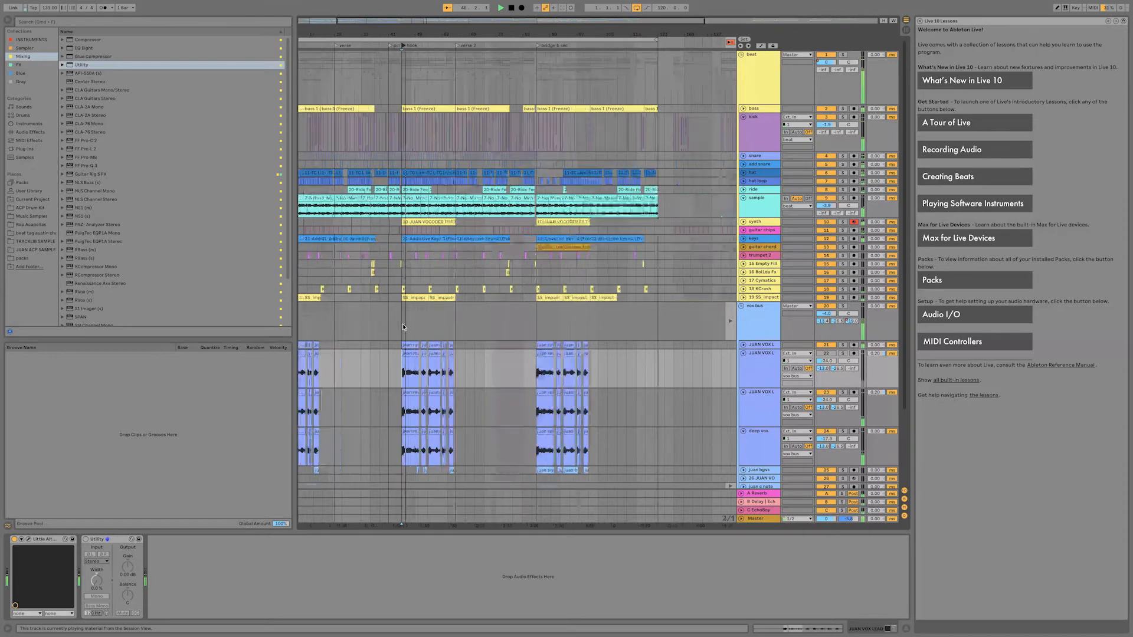
pyautogui.hscroll(-3, 403, 328)
pyautogui.scroll(-1, 443, 334)
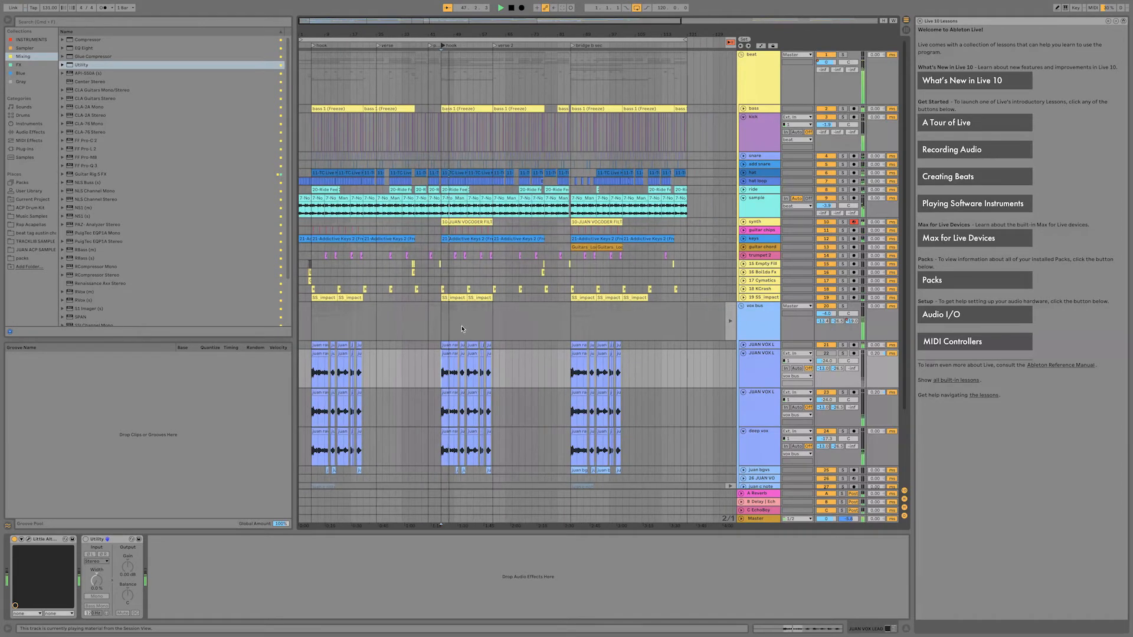
pyautogui.scroll(-3, 489, 328)
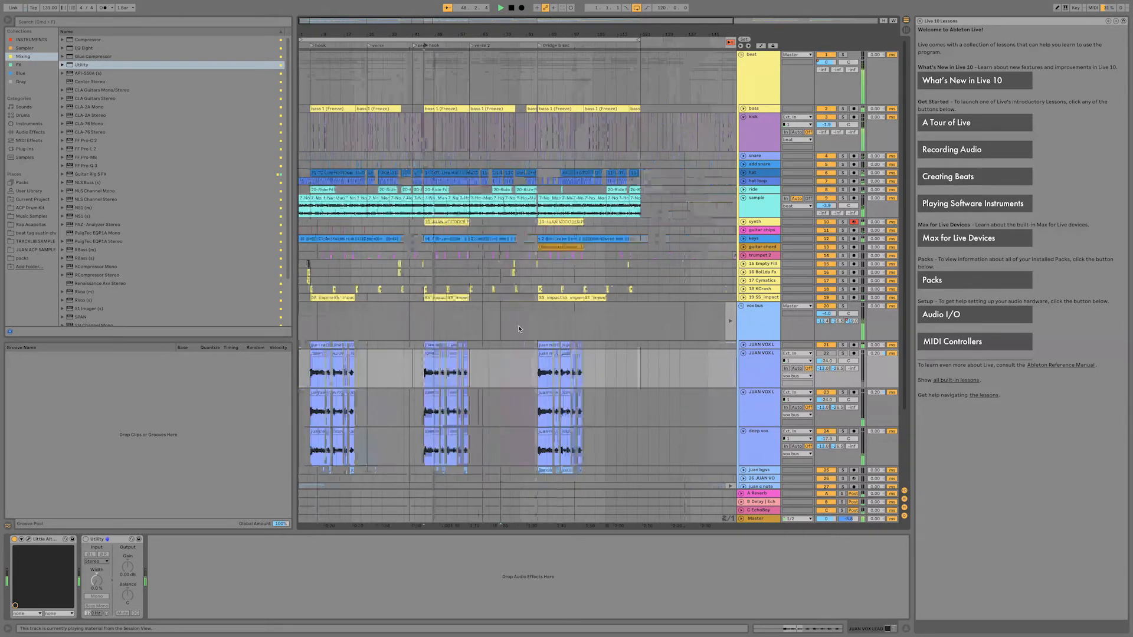
# Solo the lead vocal track, select its first clip at the second hook, and open its Little AlterBoy plug-in.
pyautogui.scroll(2, 478, 337)
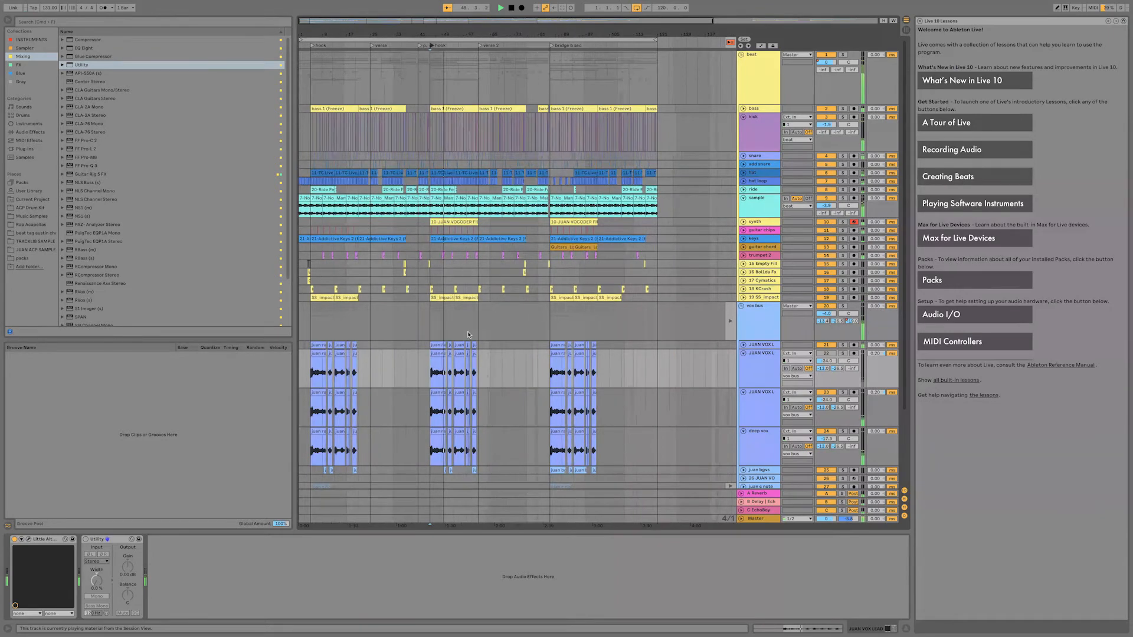
pyautogui.scroll(2, 485, 339)
pyautogui.scroll(-1, 485, 339)
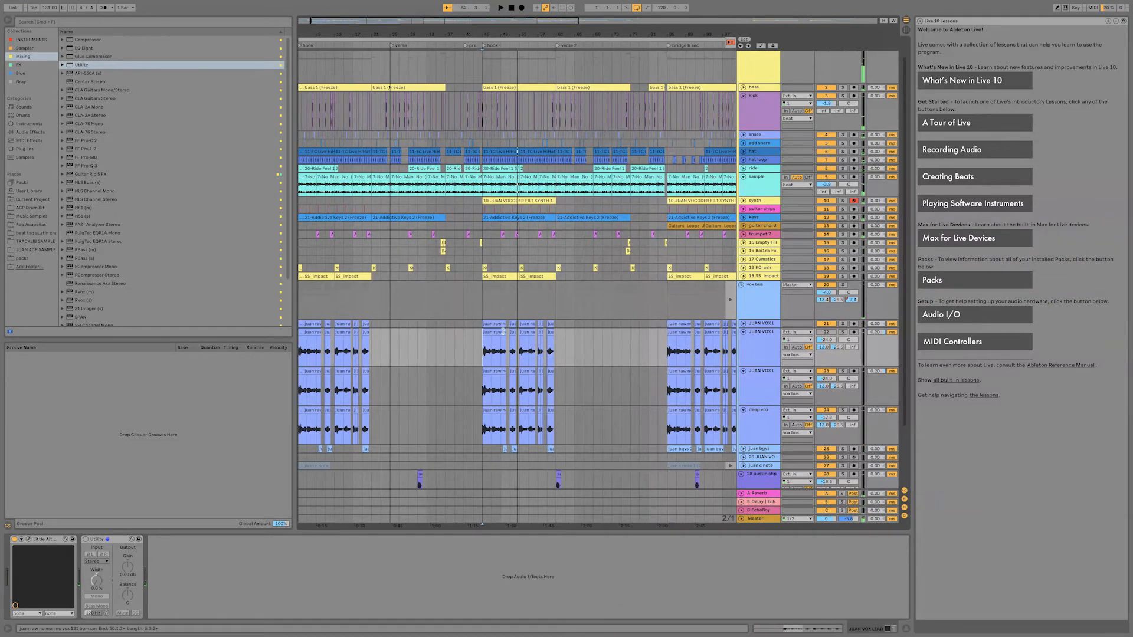
pyautogui.click(761, 351)
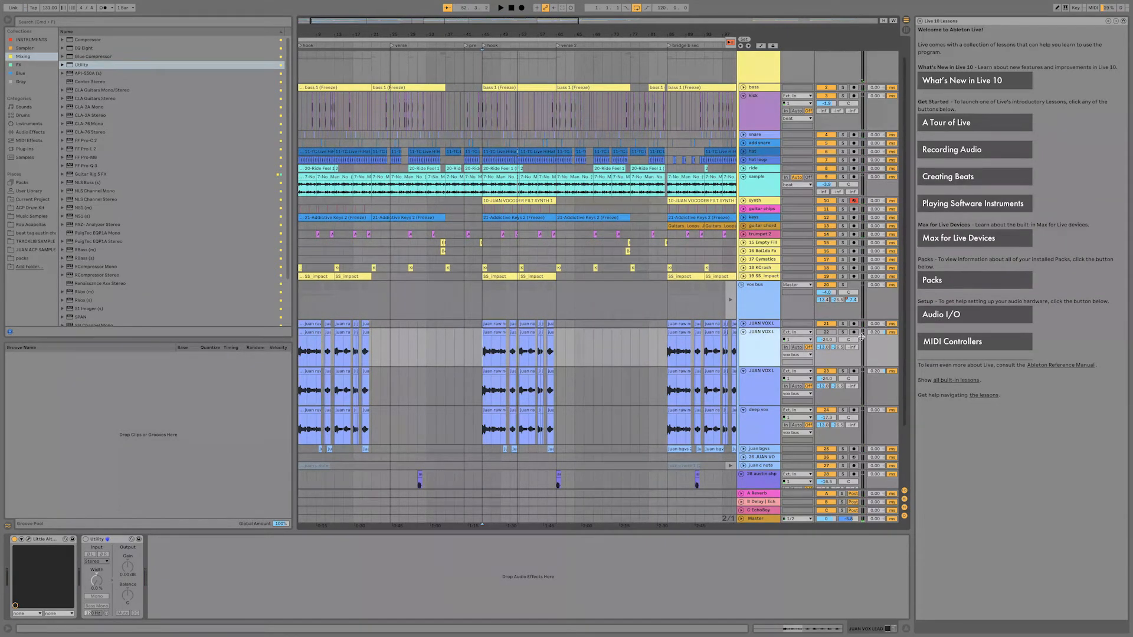
pyautogui.click(831, 334)
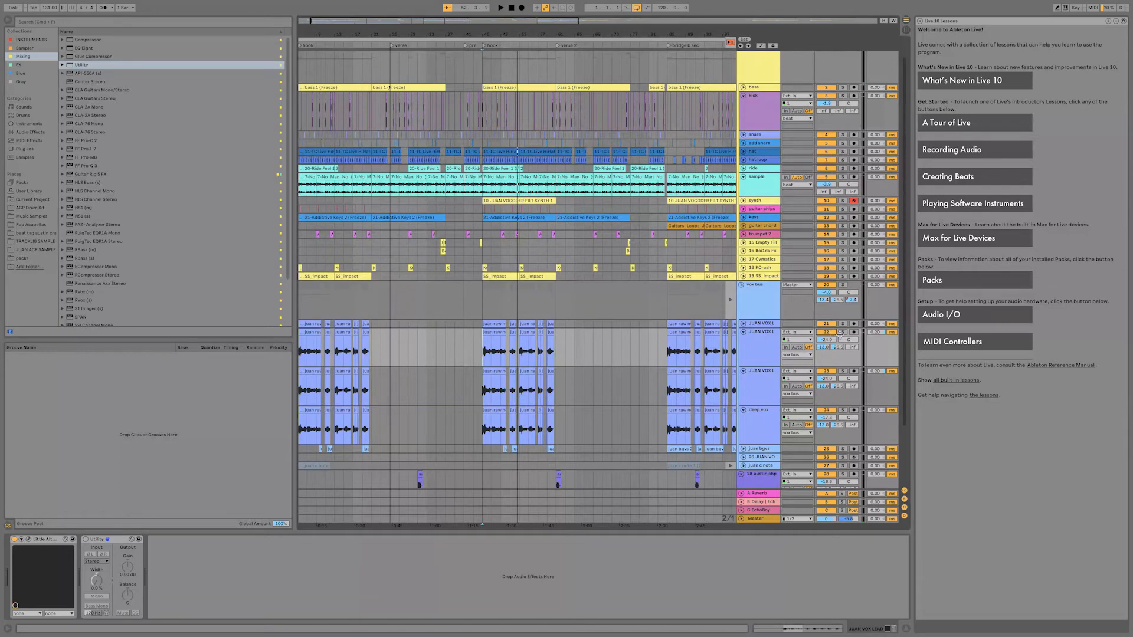
pyautogui.click(502, 334)
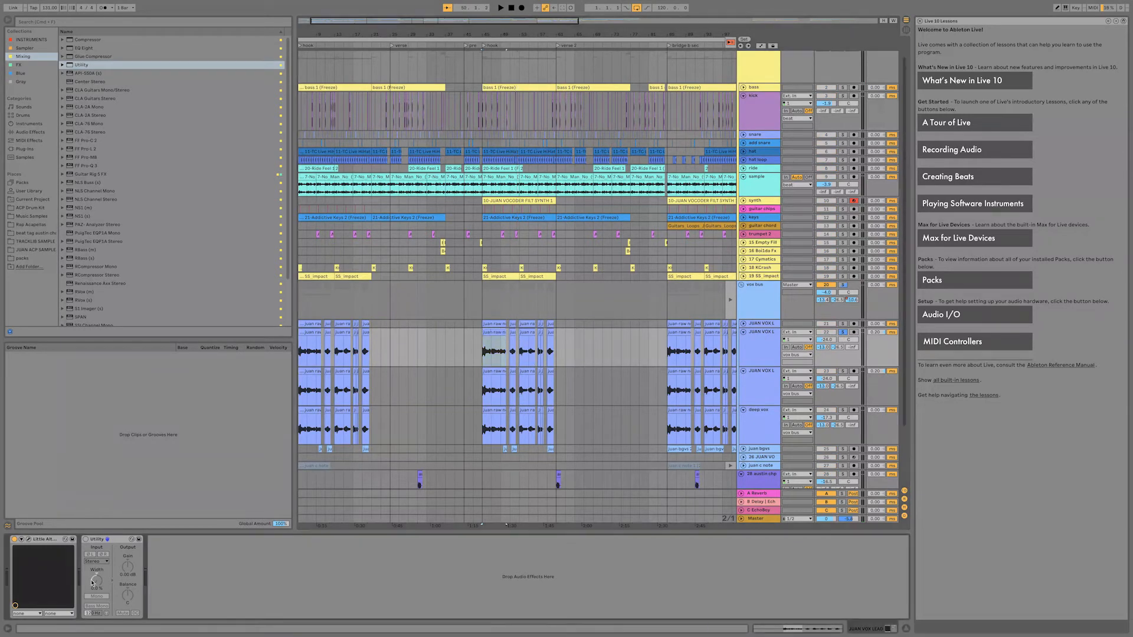
pyautogui.click(28, 539)
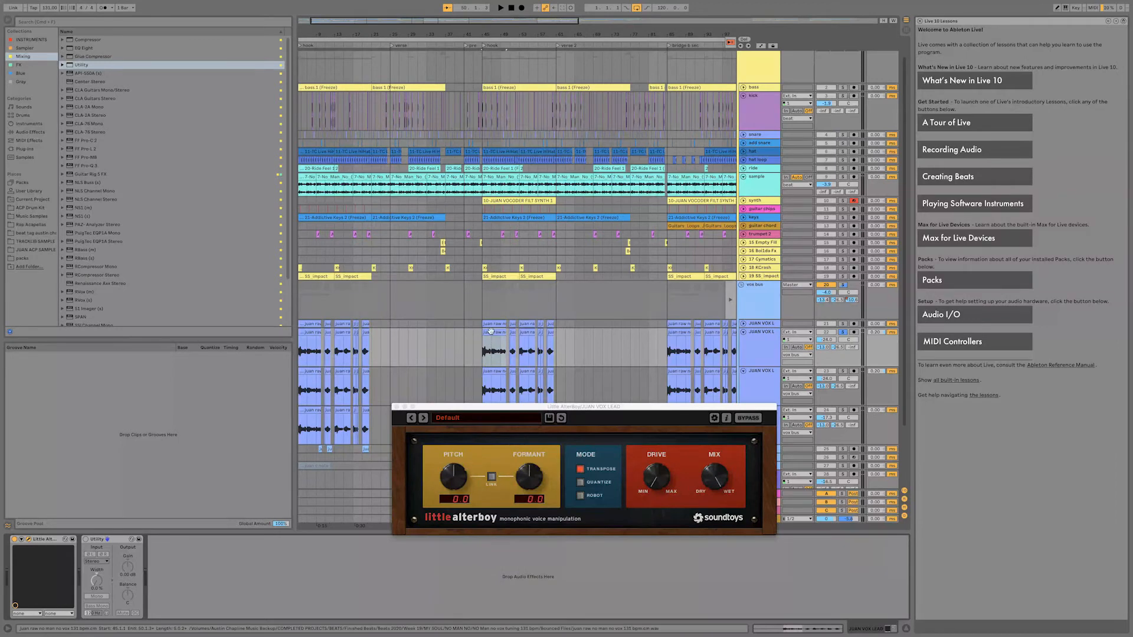
# Play the soloed lead vocal and lower Little AlterBoy's pitch and formant to -12.0 each.
pyautogui.click(769, 339)
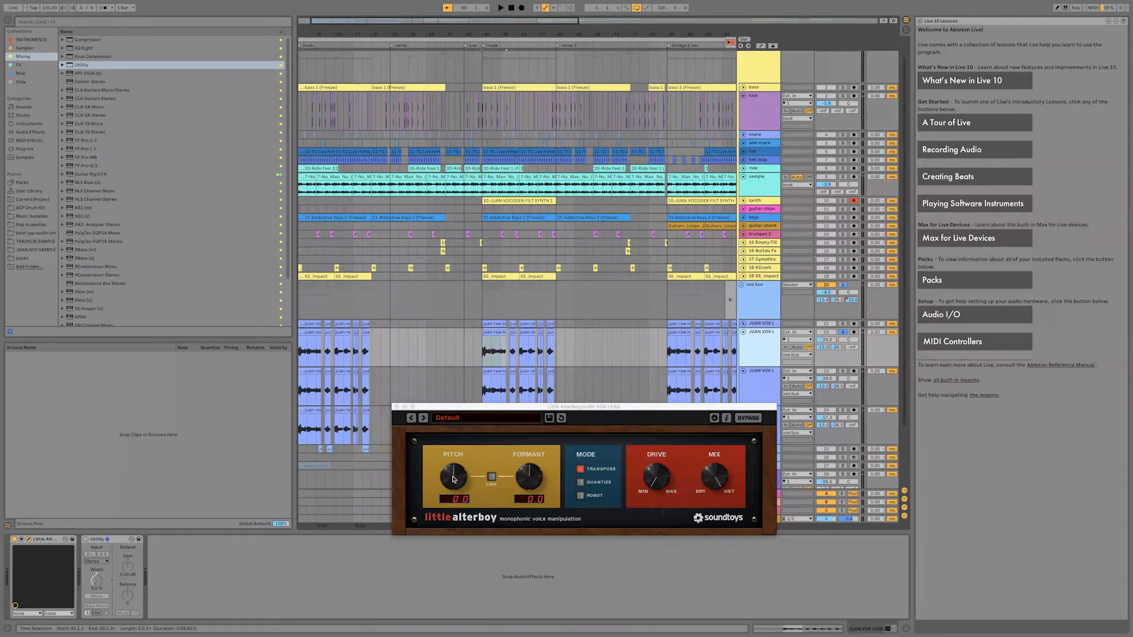
pyautogui.moveTo(453, 479); pyautogui.dragTo(452, 518)
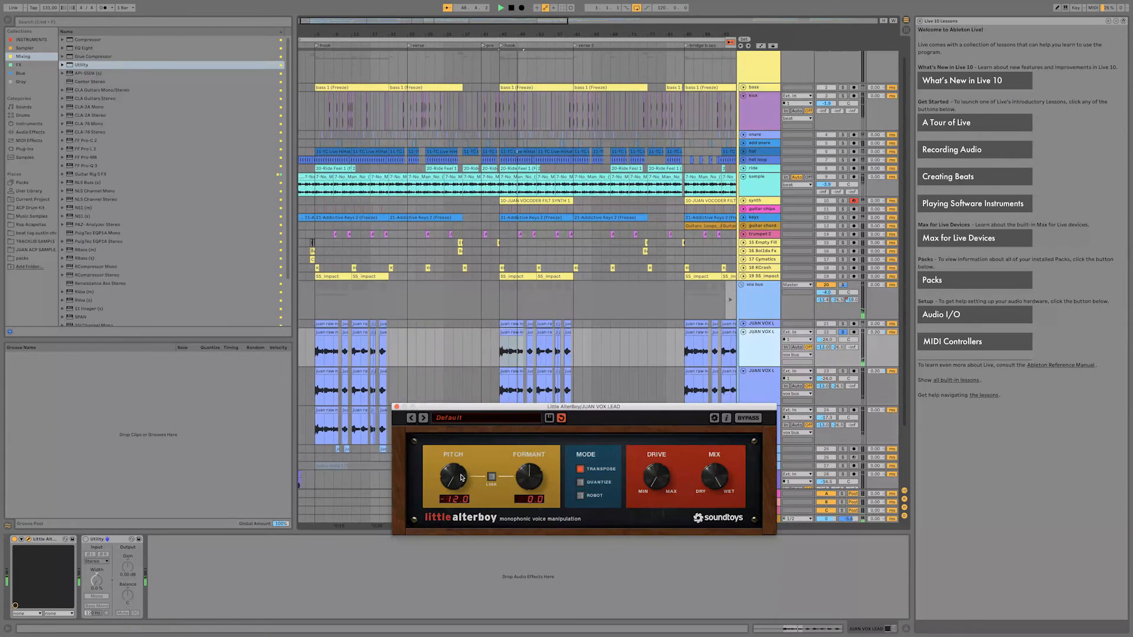
pyautogui.moveTo(455, 478); pyautogui.dragTo(455, 476)
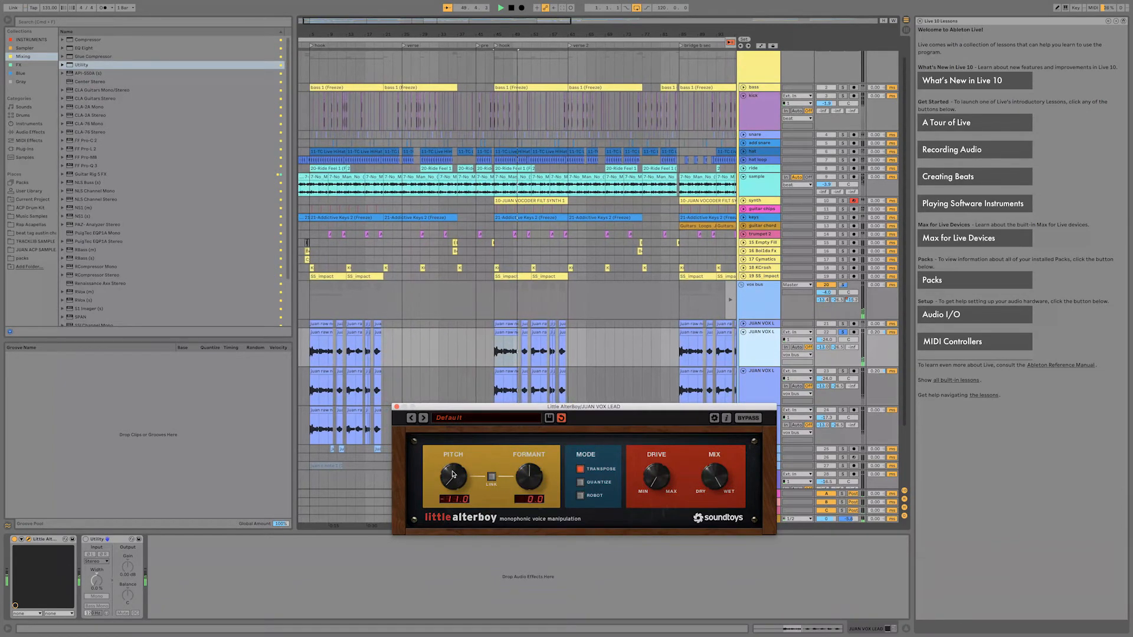
pyautogui.click(492, 478)
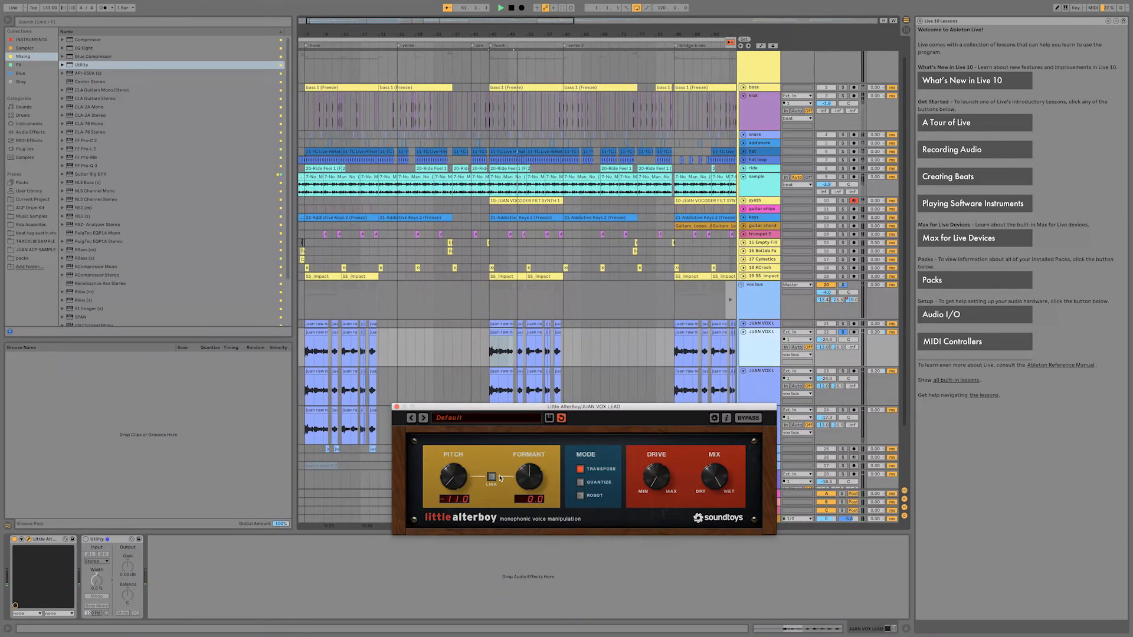
pyautogui.moveTo(519, 476); pyautogui.dragTo(518, 490)
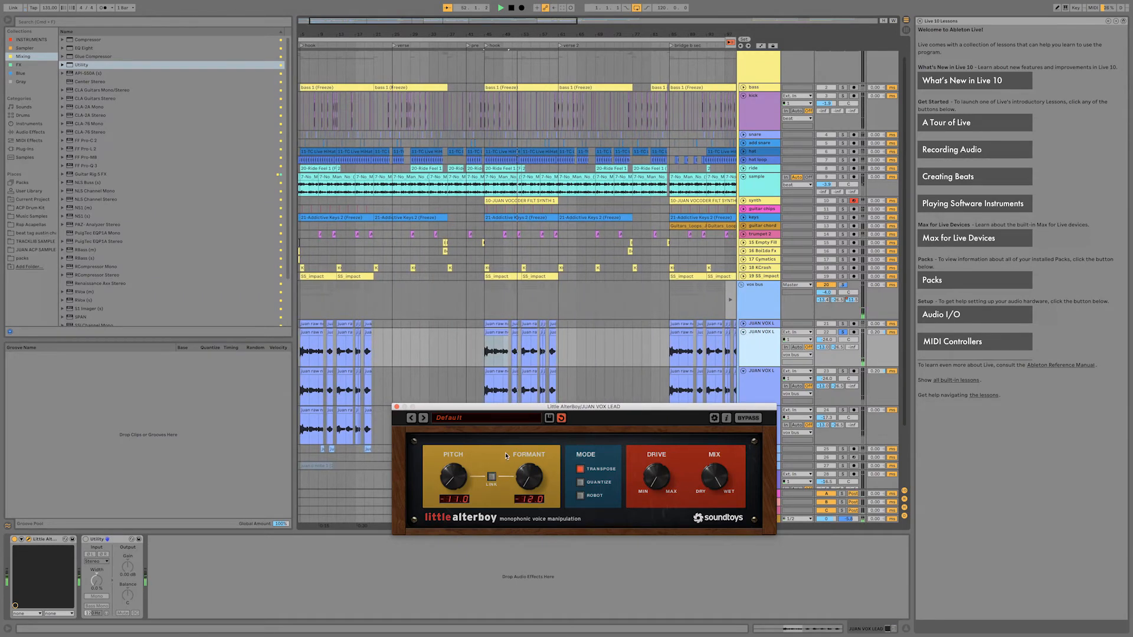
pyautogui.click(492, 477)
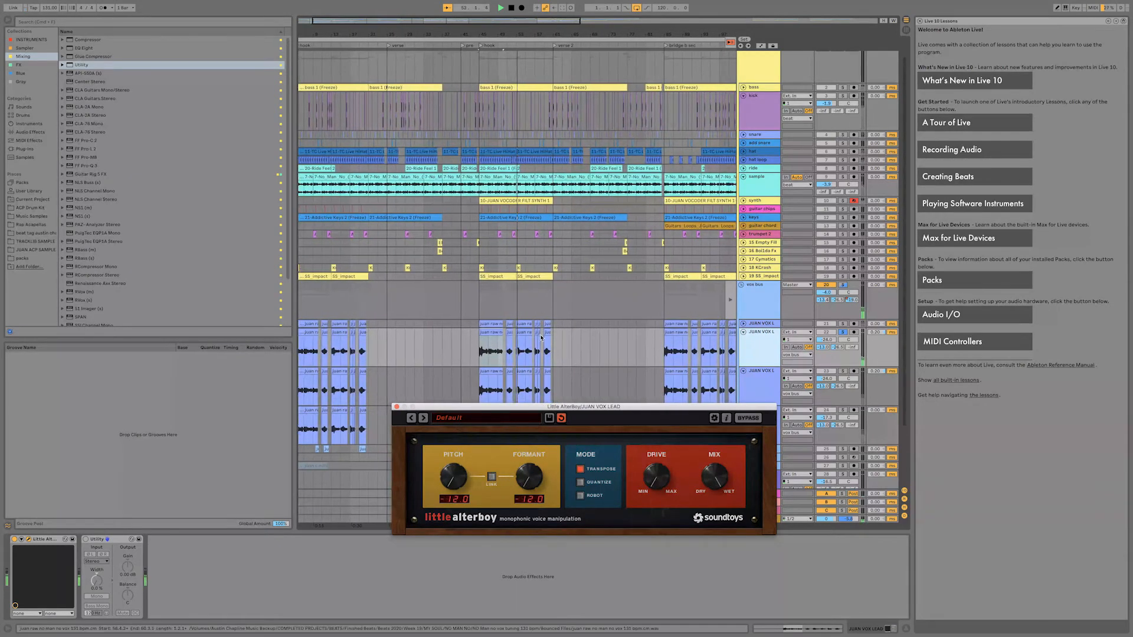
# Set Little AlterBoy to pitch 12.0 and formant 0.9, and switch the device off and on to compare the vocal.
pyautogui.scroll(3, 513, 352)
pyautogui.scroll(3, 512, 352)
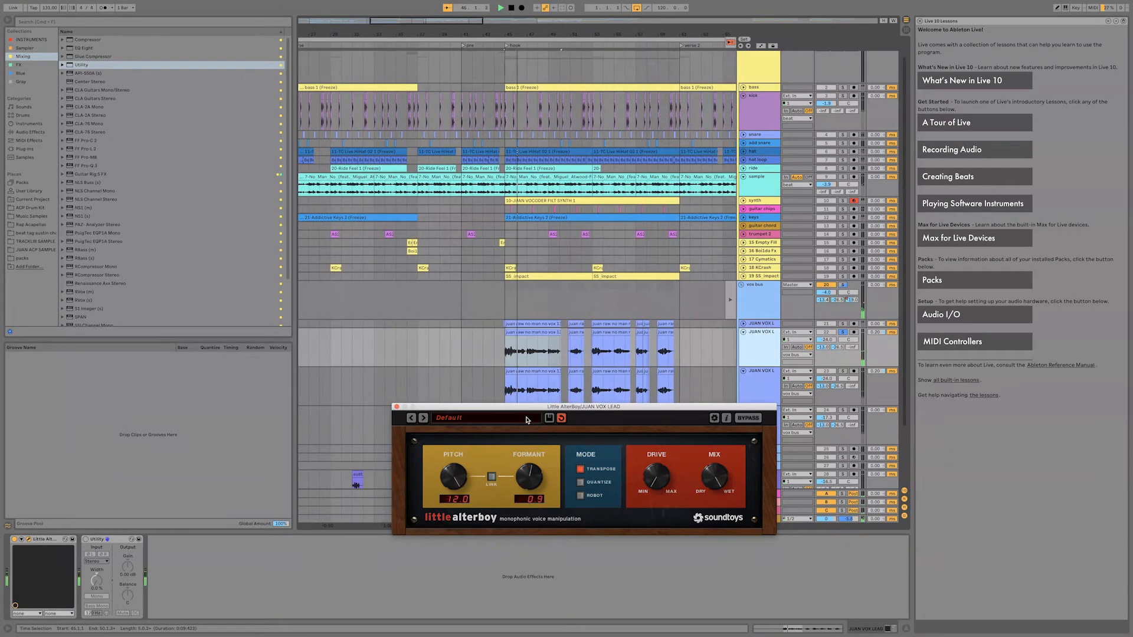
pyautogui.click(14, 539)
pyautogui.click(14, 539)
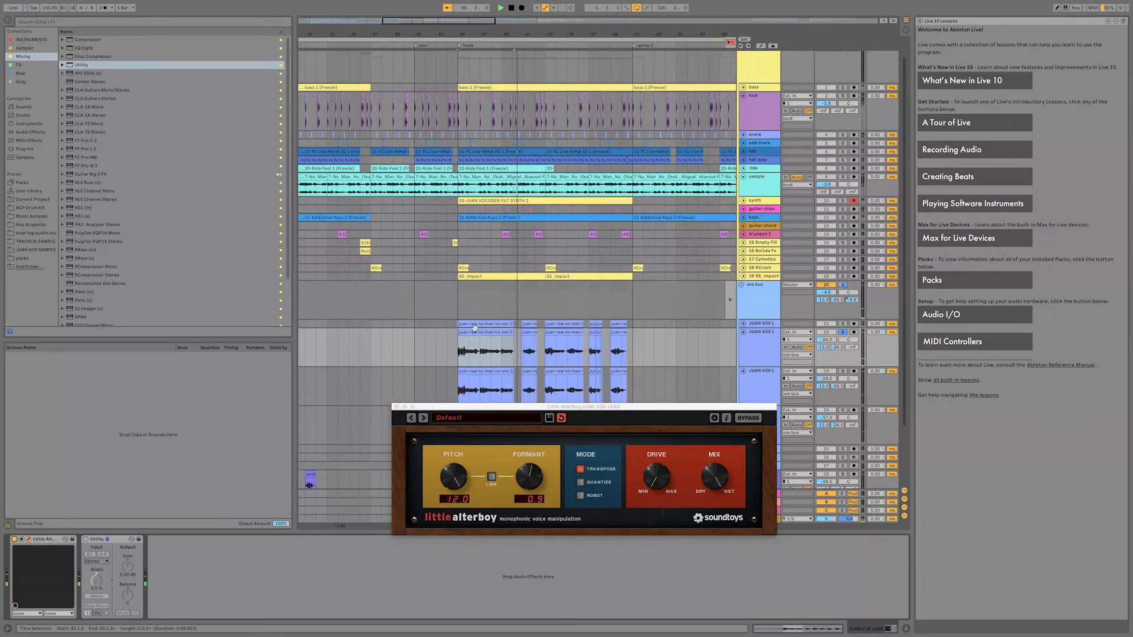
# Audition the lead vocal clips of the second hook in Little AlterBoy and raise the formant to 2.0.
pyautogui.press('-')
pyautogui.press('-')
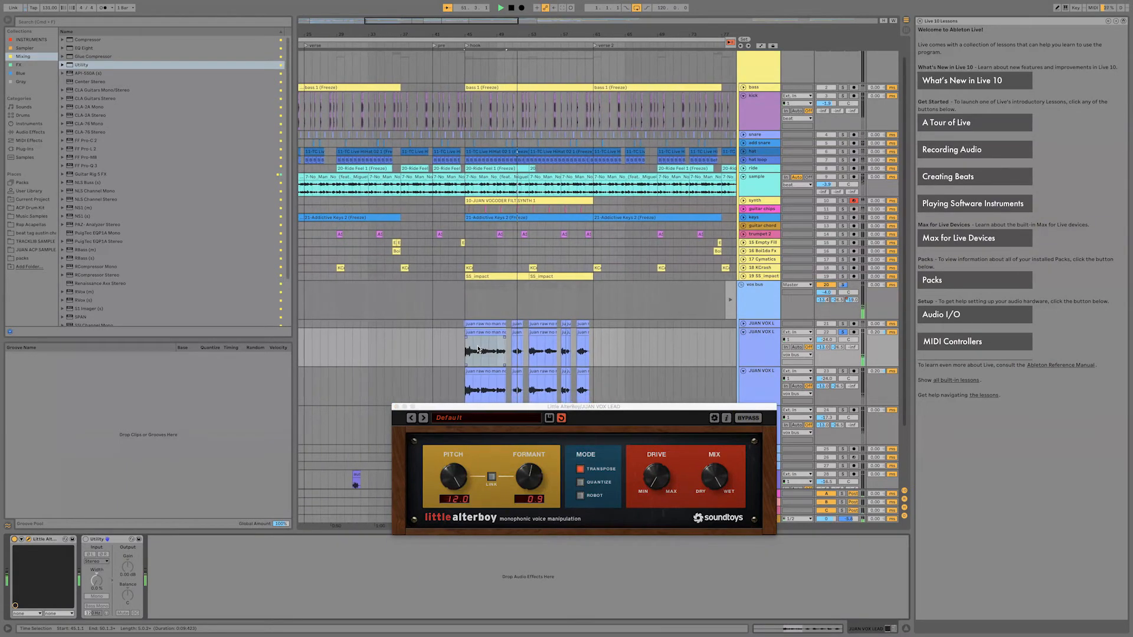
pyautogui.press('-')
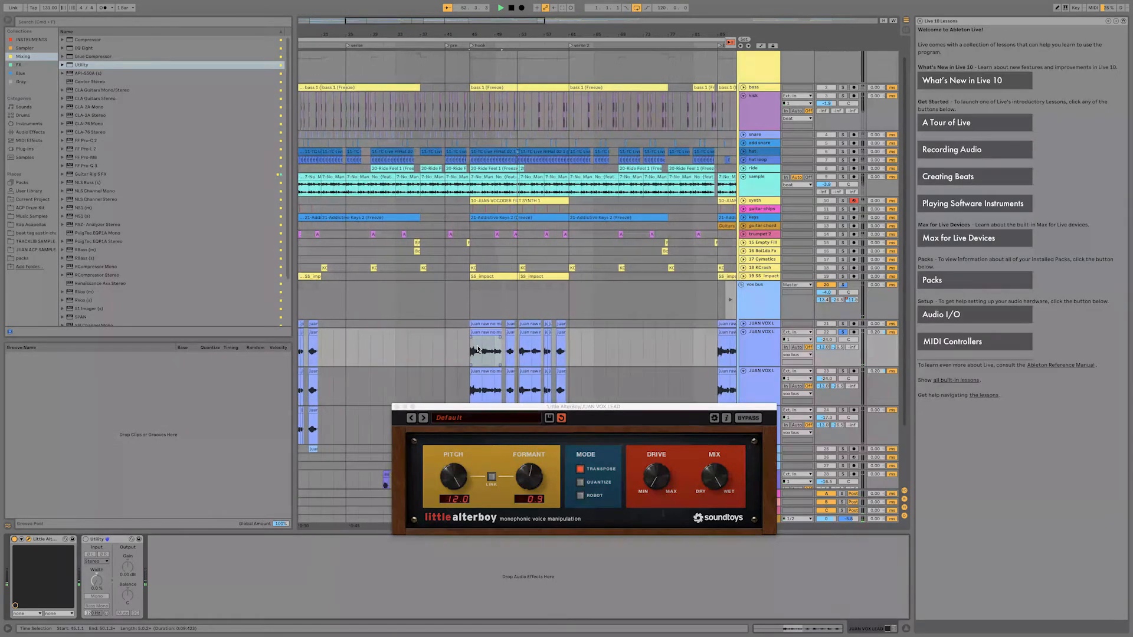
pyautogui.press('+')
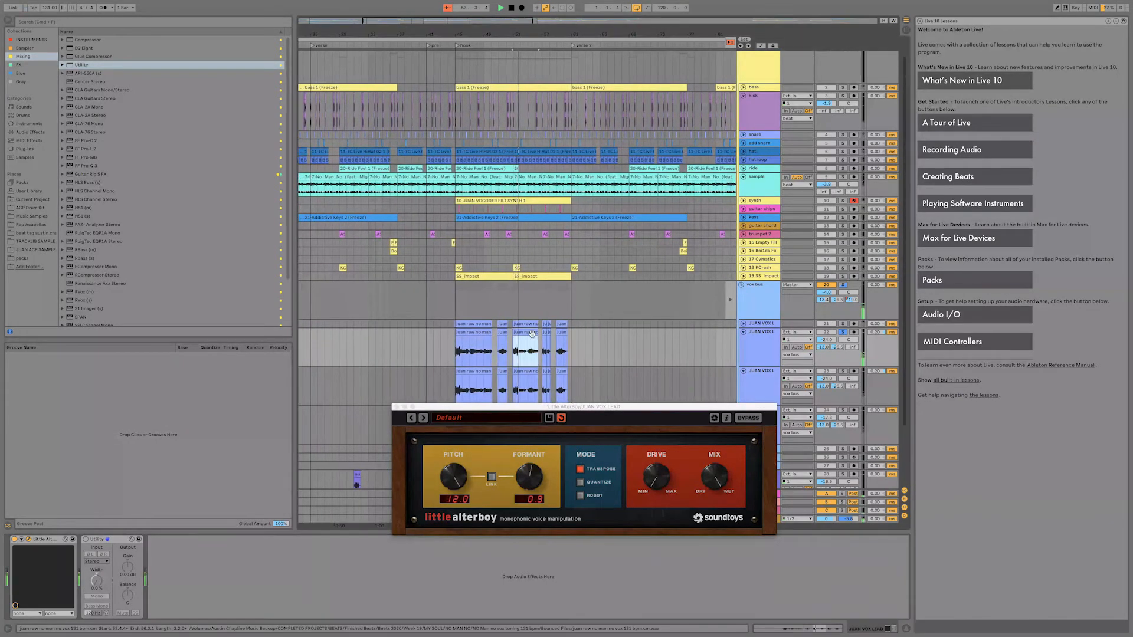
pyautogui.click(533, 337)
pyautogui.press('-')
pyautogui.press('+')
pyautogui.press('+')
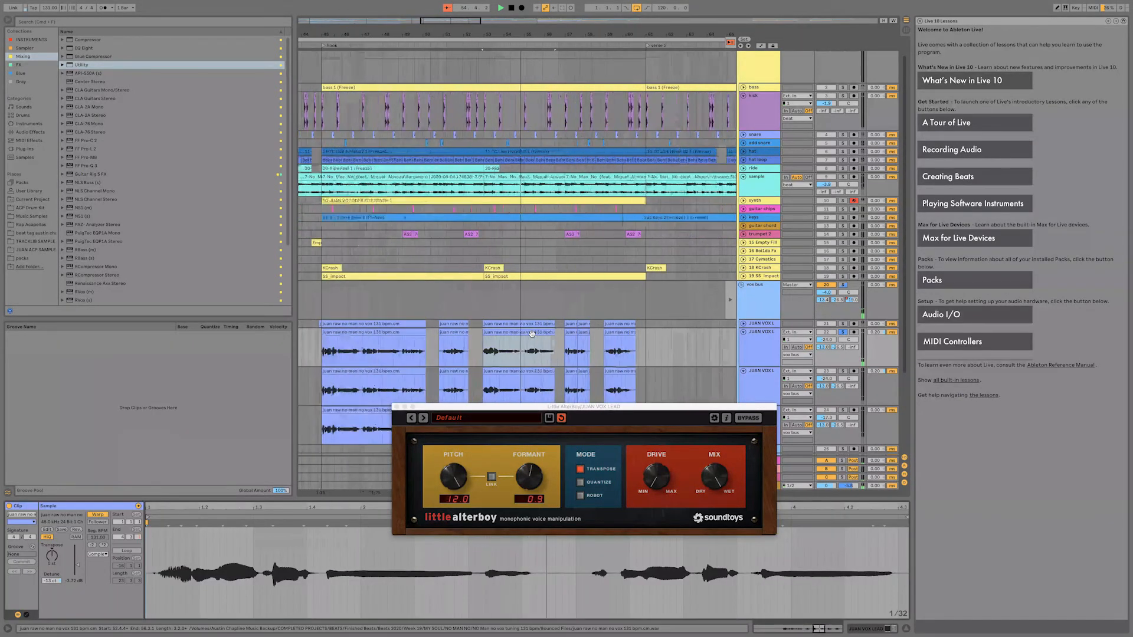
pyautogui.press('+')
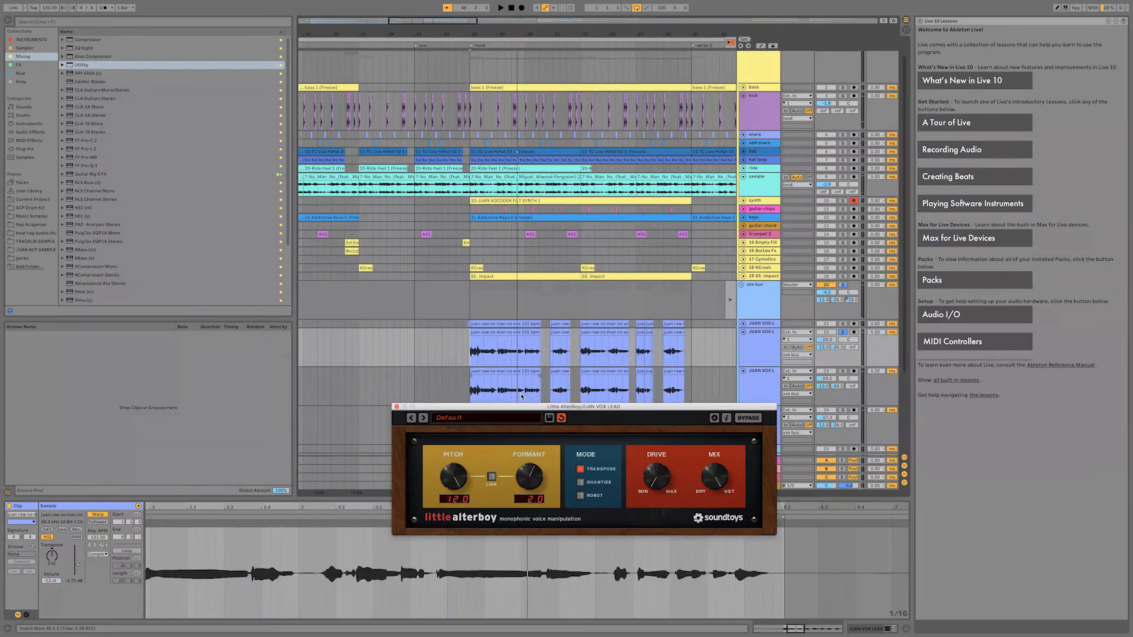
# Select the second hook's first lead vocal clip, set the formant to 12.0, and play it.
pyautogui.click(505, 334)
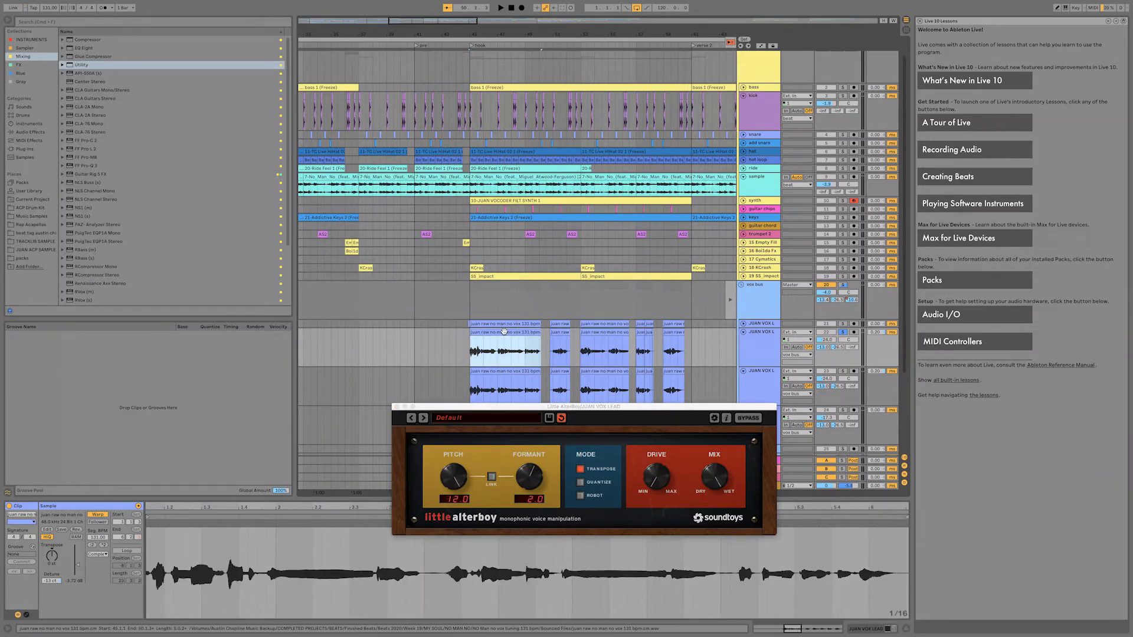
pyautogui.moveTo(461, 487); pyautogui.dragTo(458, 508)
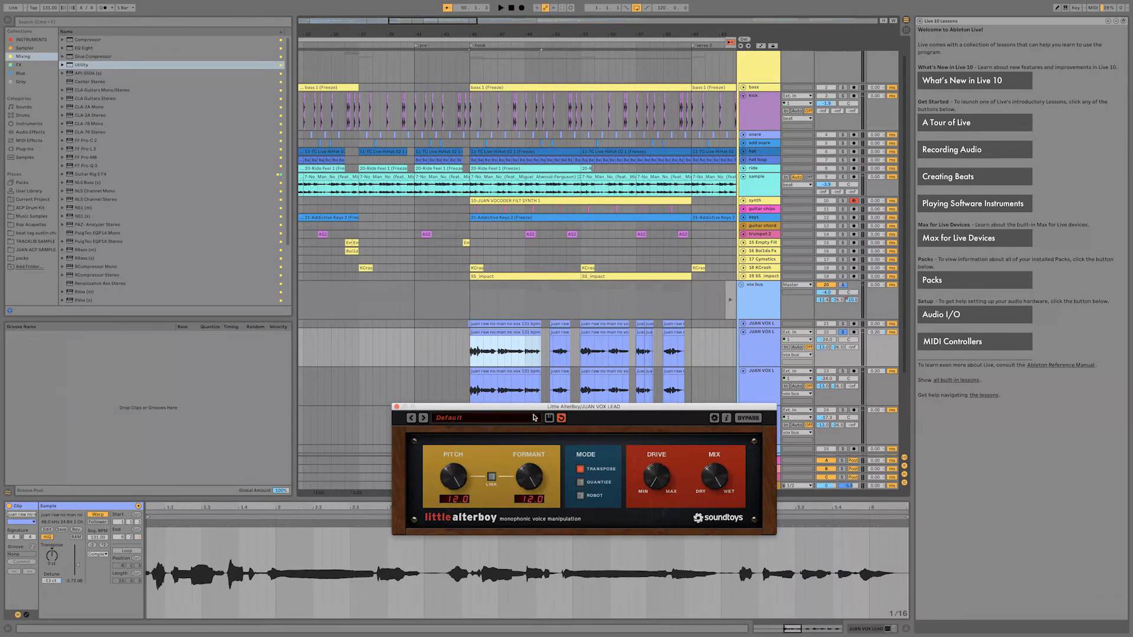
pyautogui.press('space')
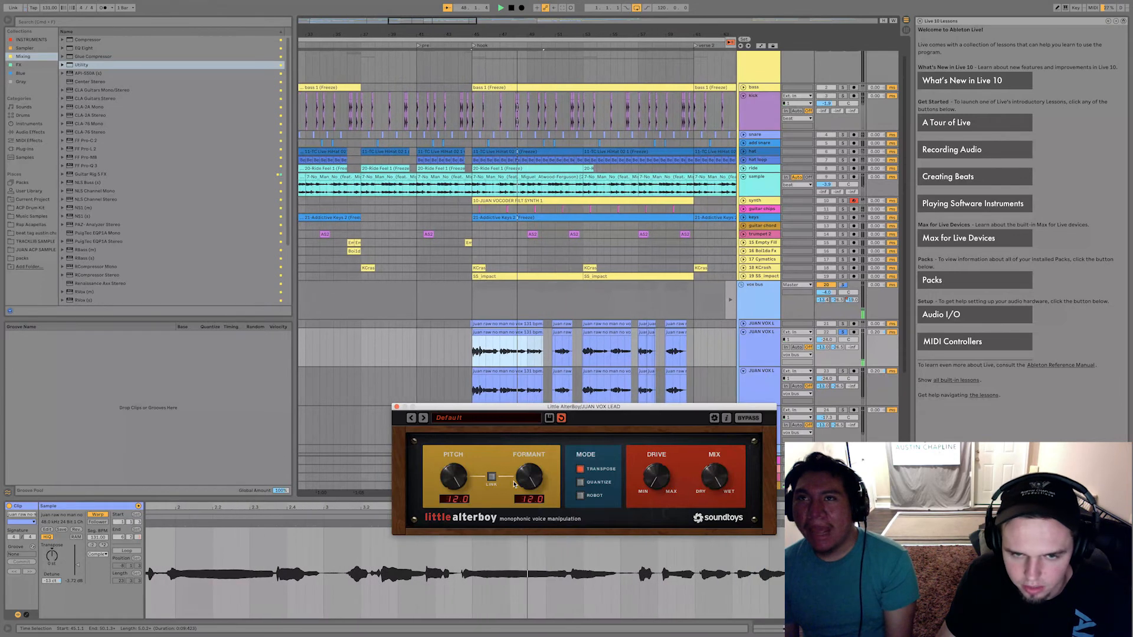
# During playback, try a formant of -9.5, set pitch to 6.0 and formant to 3.2, and stop.
pyautogui.moveTo(520, 479); pyautogui.dragTo(520, 561)
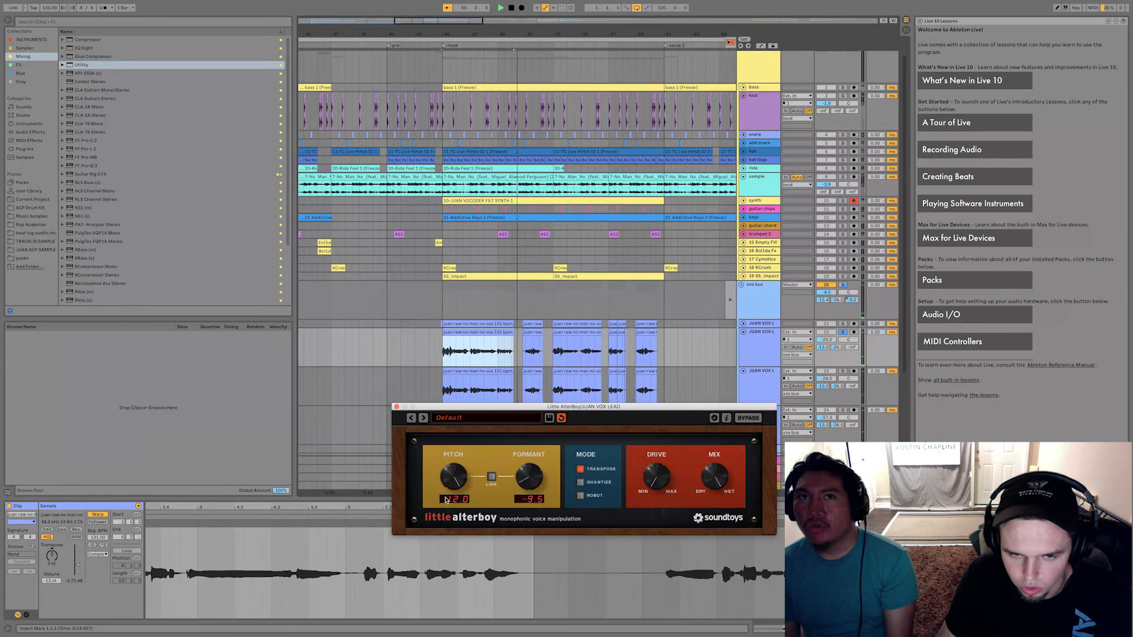
pyautogui.moveTo(447, 481)
pyautogui.mouseDown()
pyautogui.moveTo(447, 500)
pyautogui.moveTo(449, 490)
pyautogui.mouseUp()
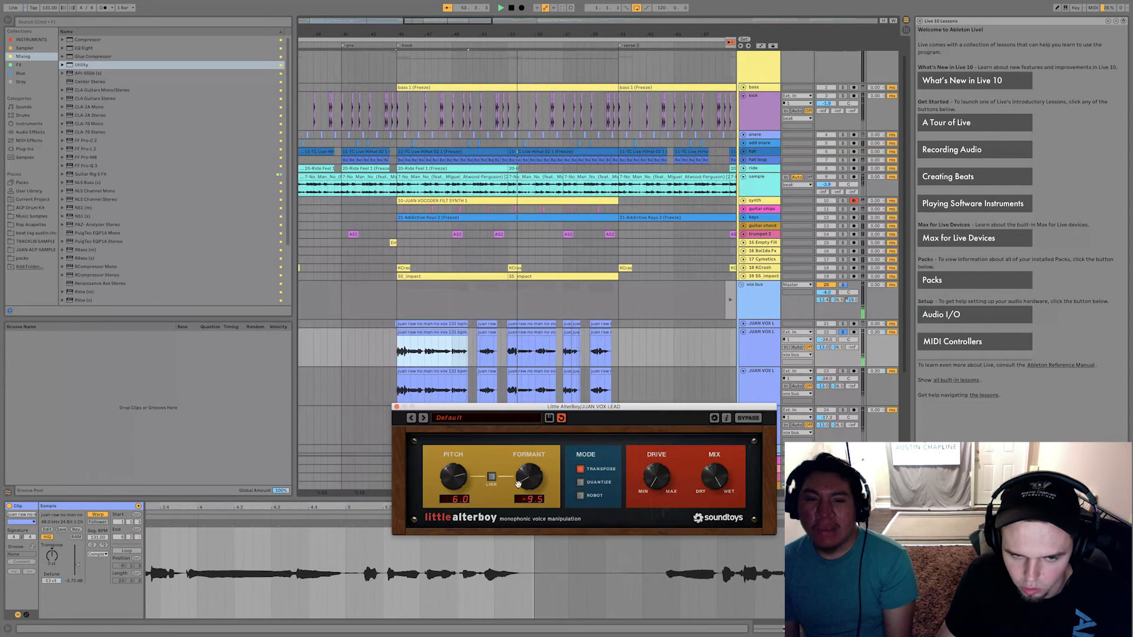
pyautogui.moveTo(529, 478); pyautogui.dragTo(520, 440)
pyautogui.press('space')
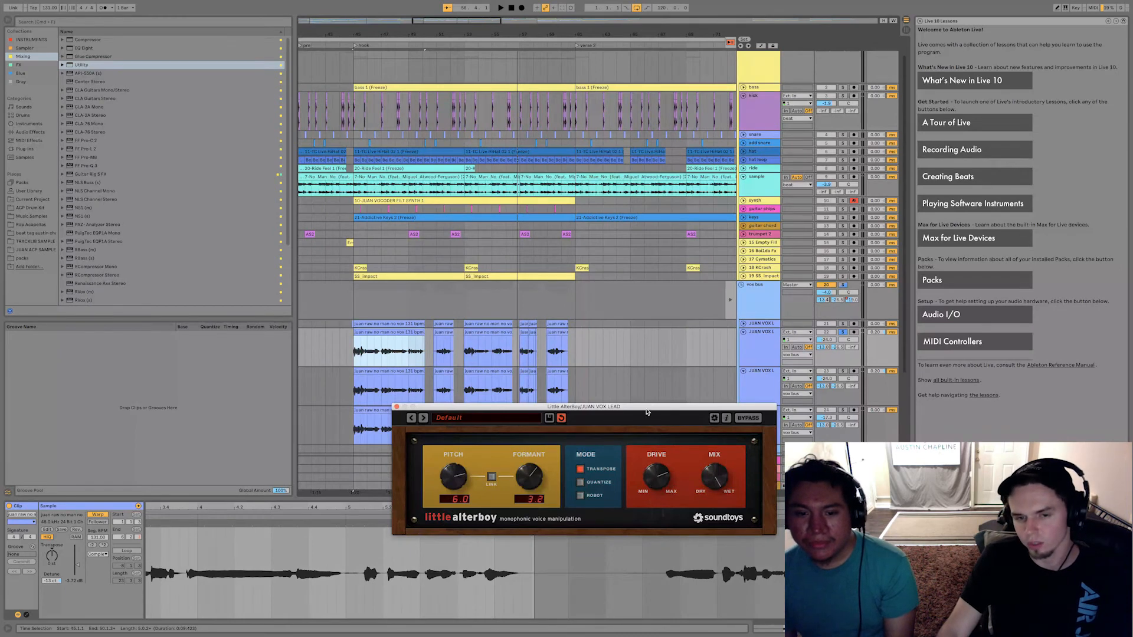
# Link Little AlterBoy's pitch and formant at -12.0 and audition the second hook's third lead vocal clip.
pyautogui.click(486, 358)
pyautogui.press('space')
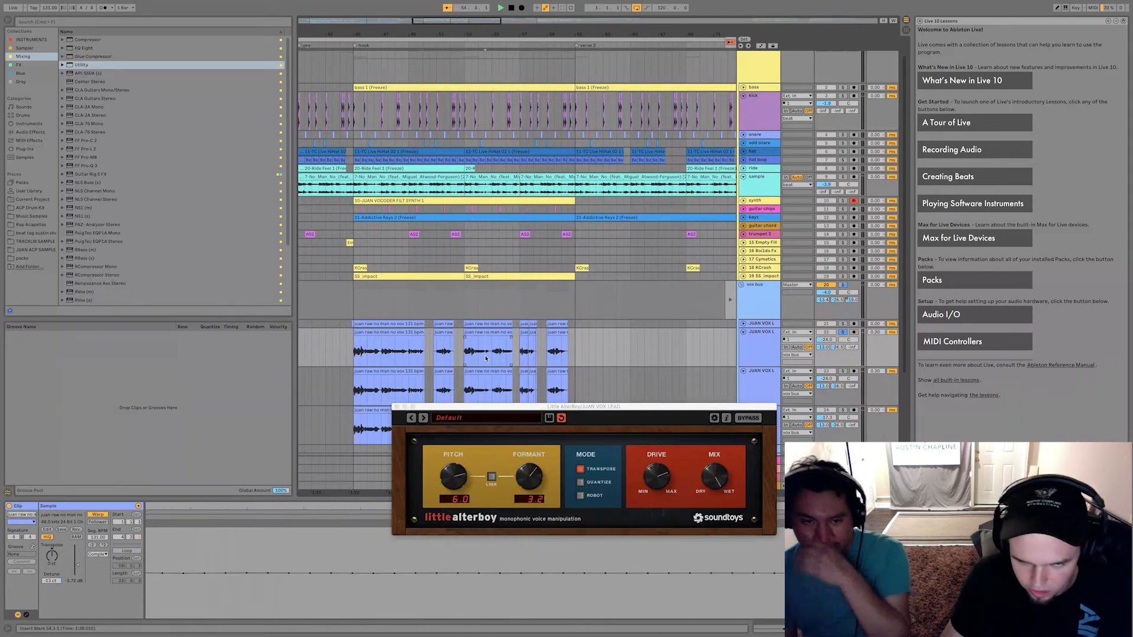
pyautogui.click(648, 439)
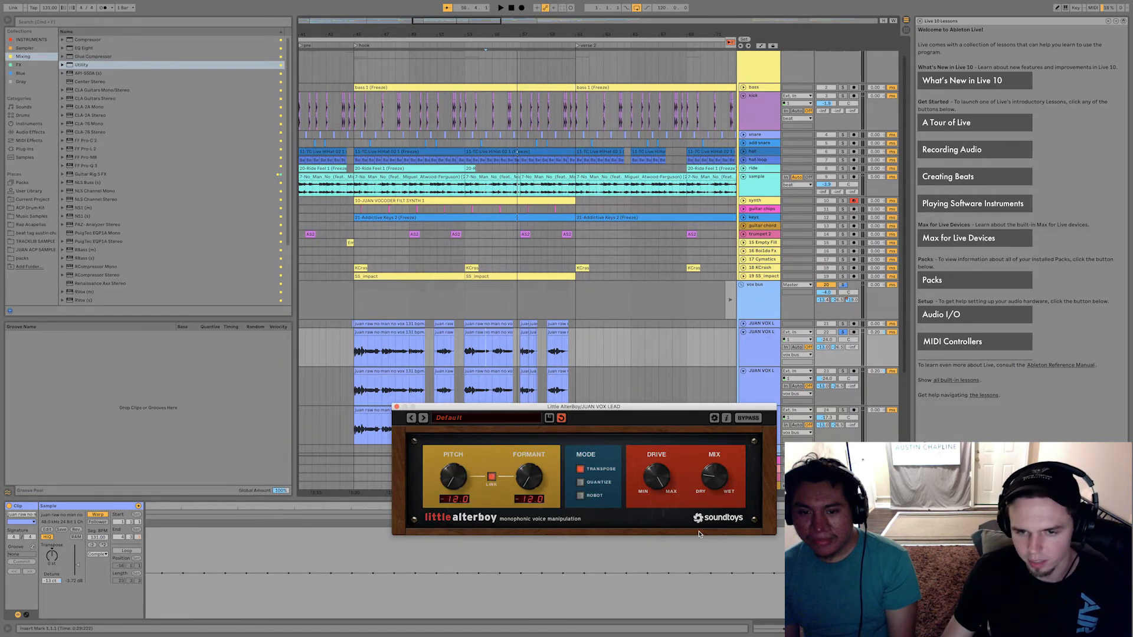
pyautogui.press('space')
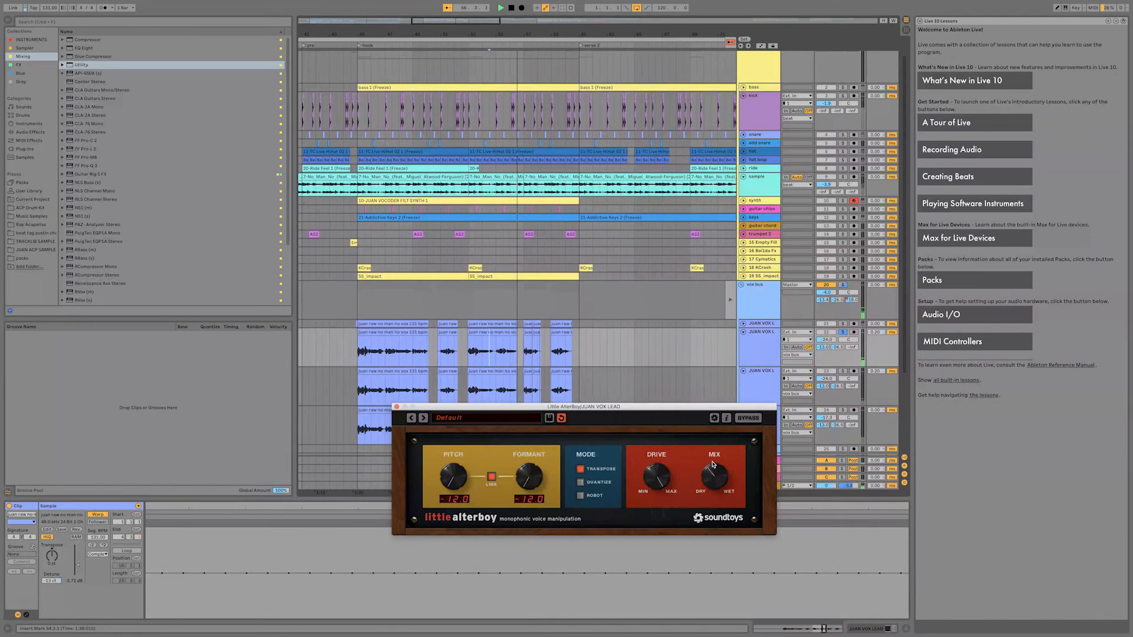
pyautogui.press('space')
pyautogui.click(380, 332)
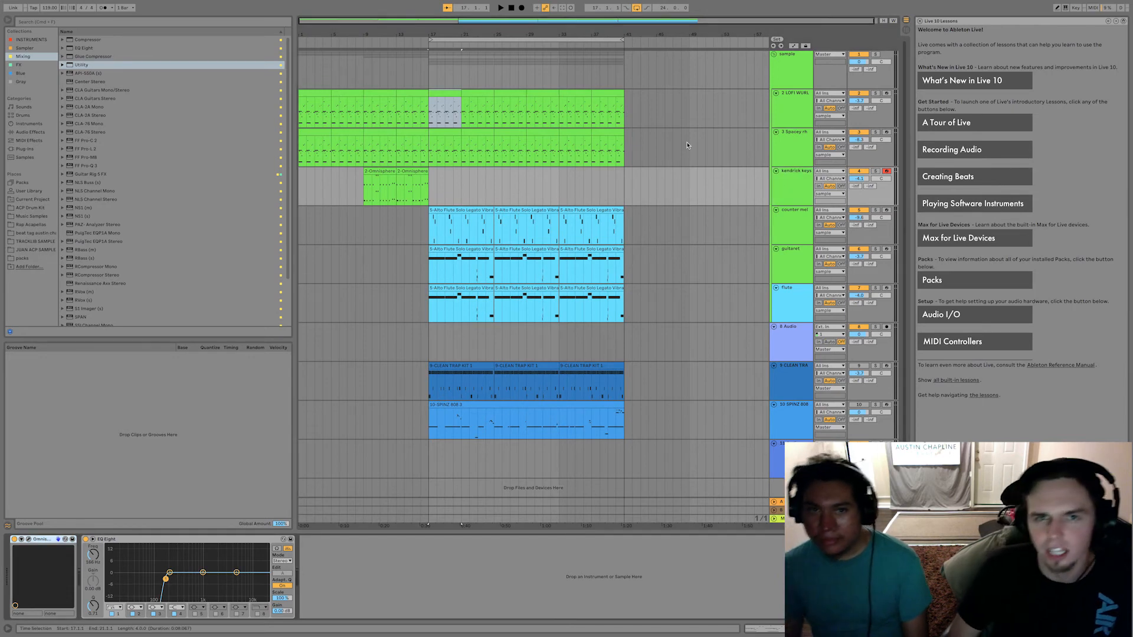
# Open AUPitch on the sample group track of the melody project and raise its pitch to 2,400 cents.
pyautogui.click(783, 79)
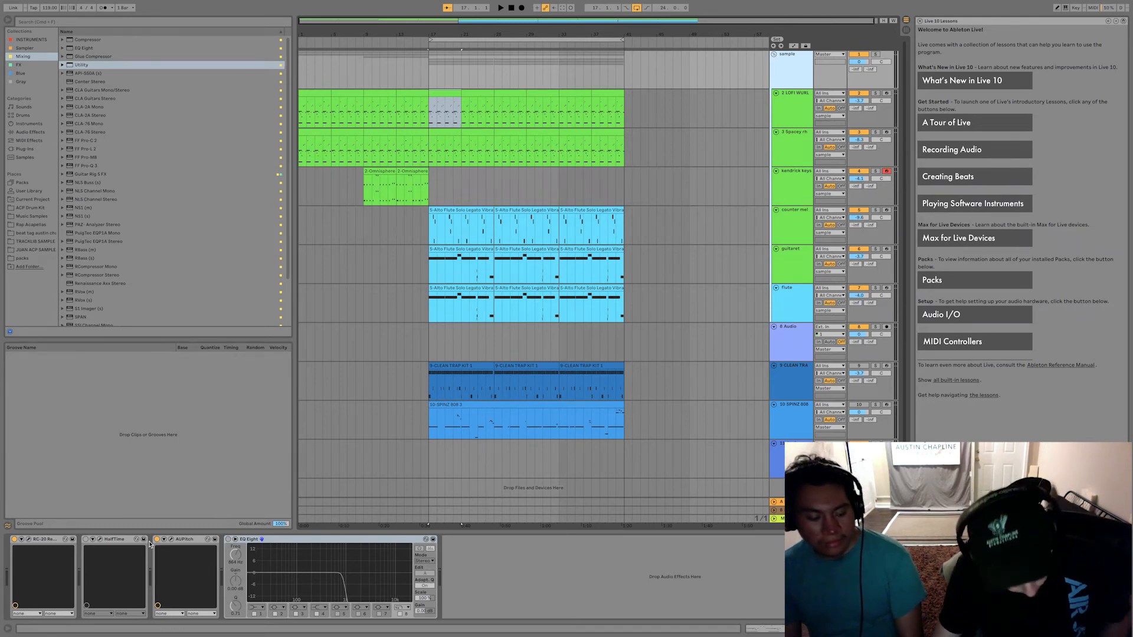
pyautogui.click(171, 540)
pyautogui.click(156, 540)
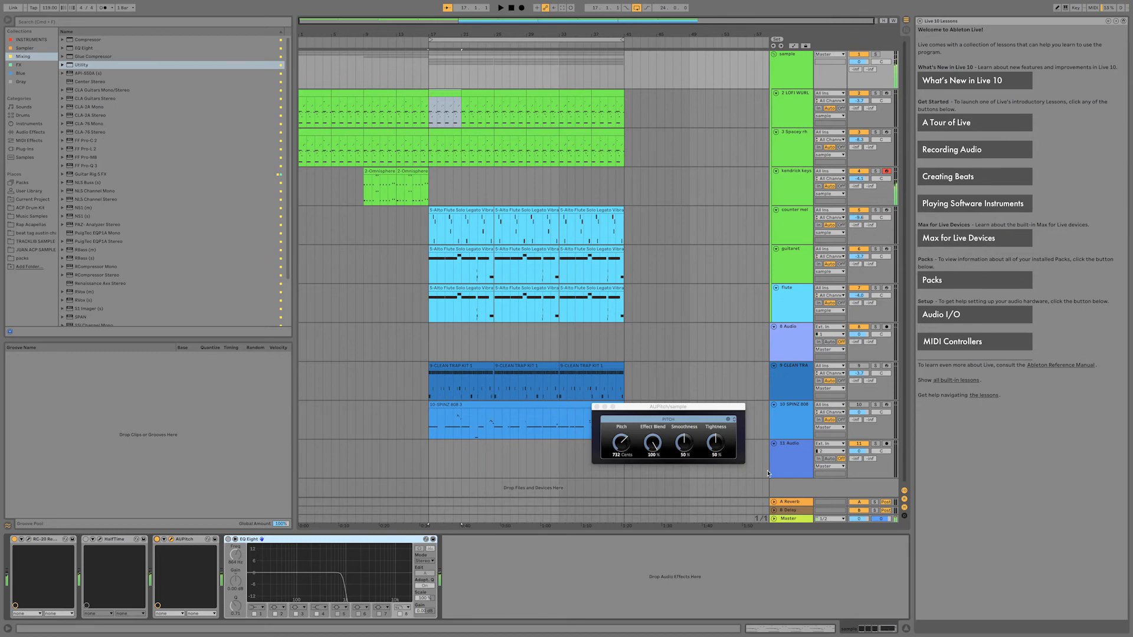
pyautogui.moveTo(622, 443)
pyautogui.mouseDown()
pyautogui.moveTo(621, 479)
pyautogui.moveTo(621, 426)
pyautogui.moveTo(624, 450)
pyautogui.mouseUp()
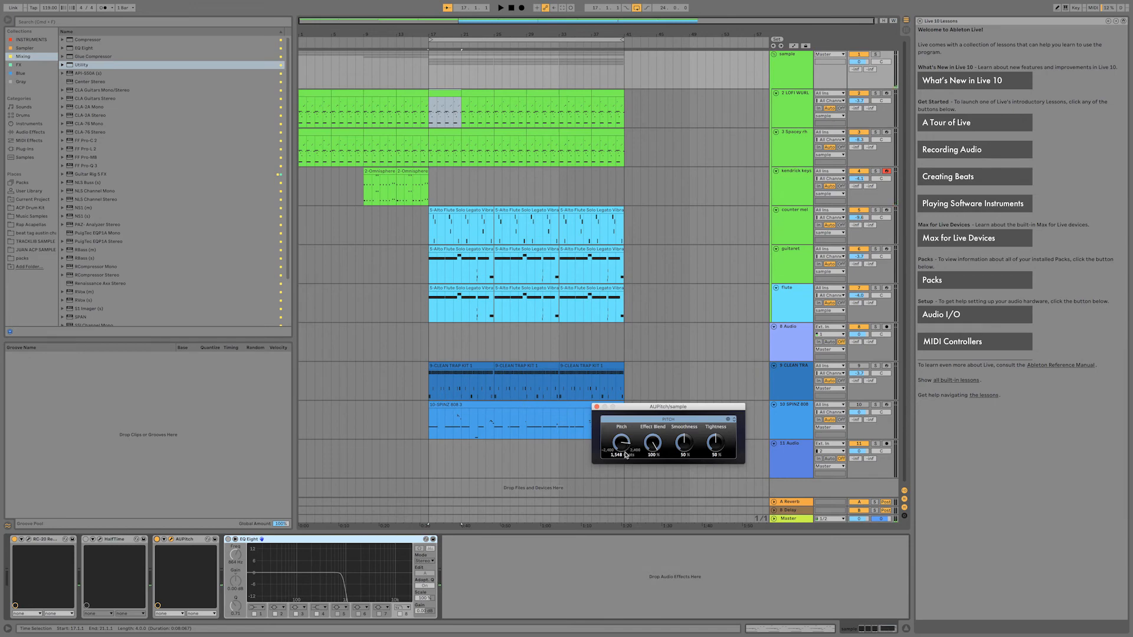
pyautogui.moveTo(621, 442); pyautogui.dragTo(621, 425)
# Enable EQ Eight and HalfTime on the sample group, and compare playback with AUPitch switched off and on.
pyautogui.click(228, 540)
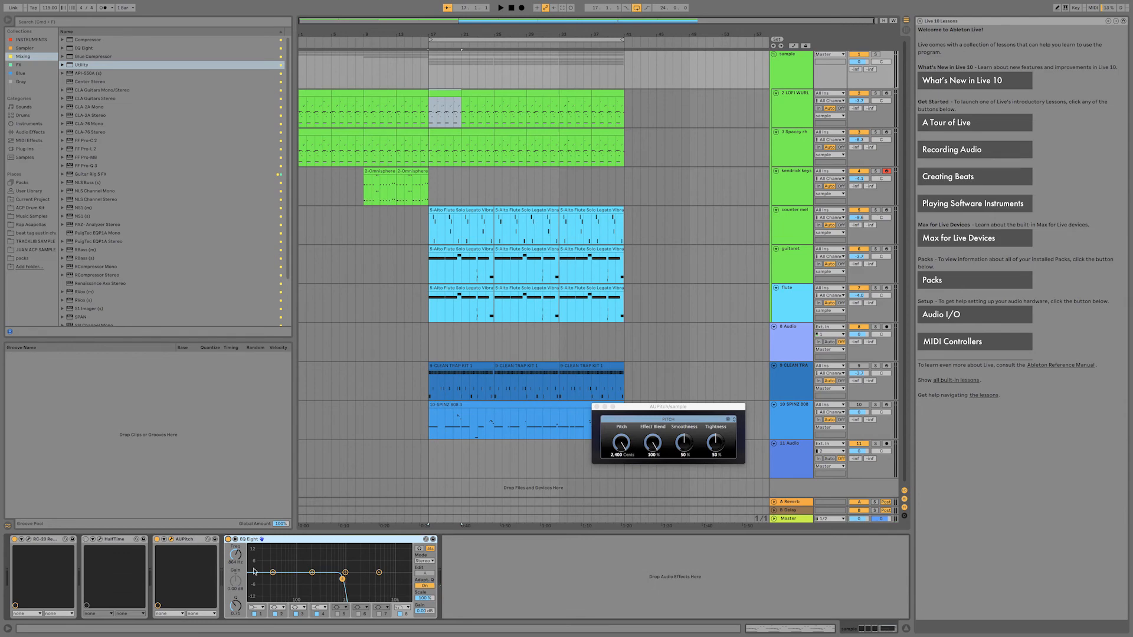
pyautogui.click(86, 540)
pyautogui.click(158, 541)
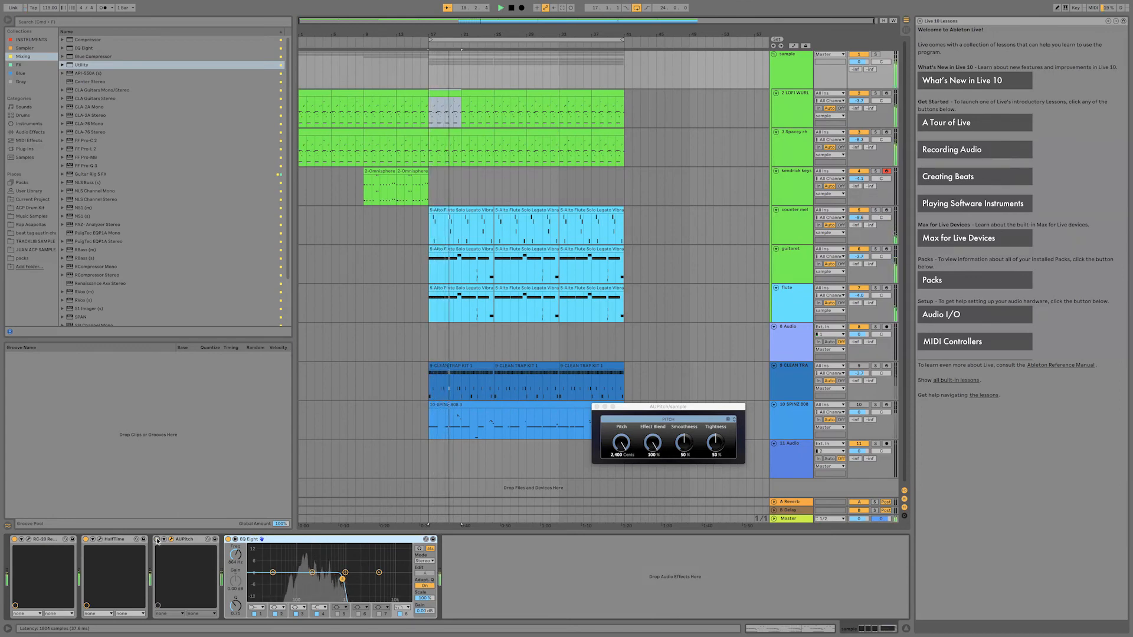
pyautogui.click(157, 539)
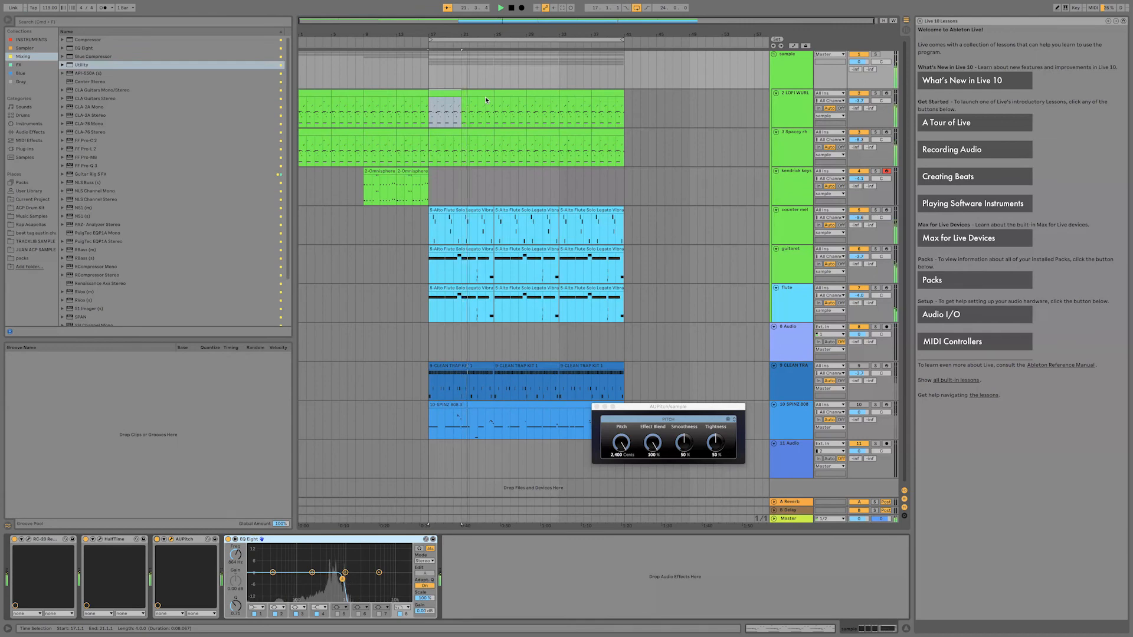
# During playback, try lowering AUPitch's pitch on the sample group to 1,464 cents, and stop.
pyautogui.click(621, 443)
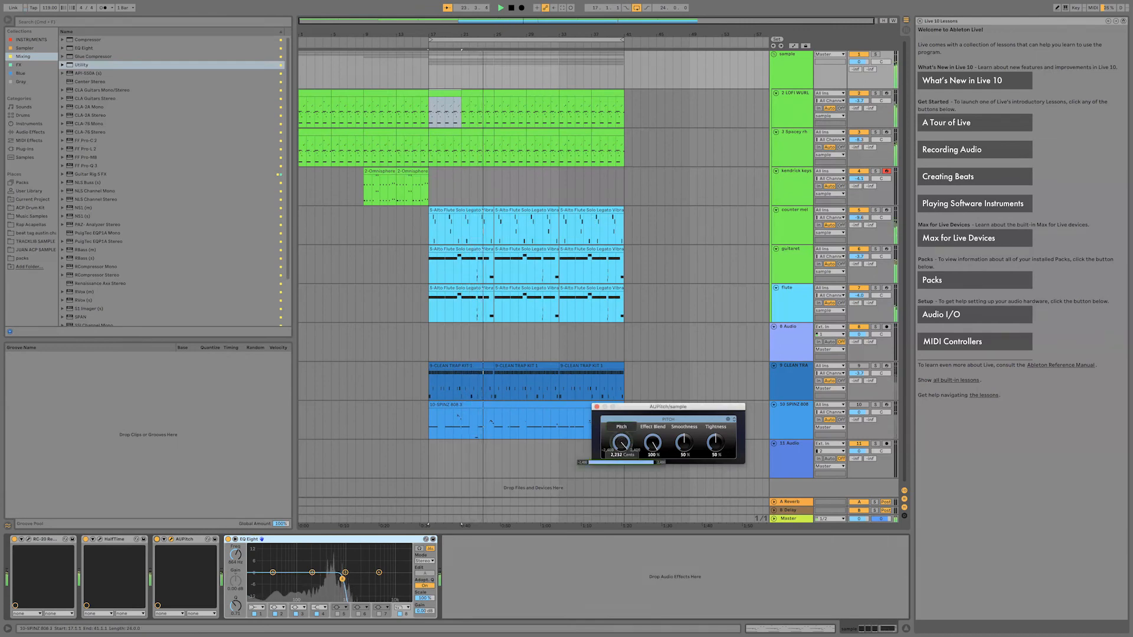
pyautogui.moveTo(621, 442); pyautogui.dragTo(622, 442)
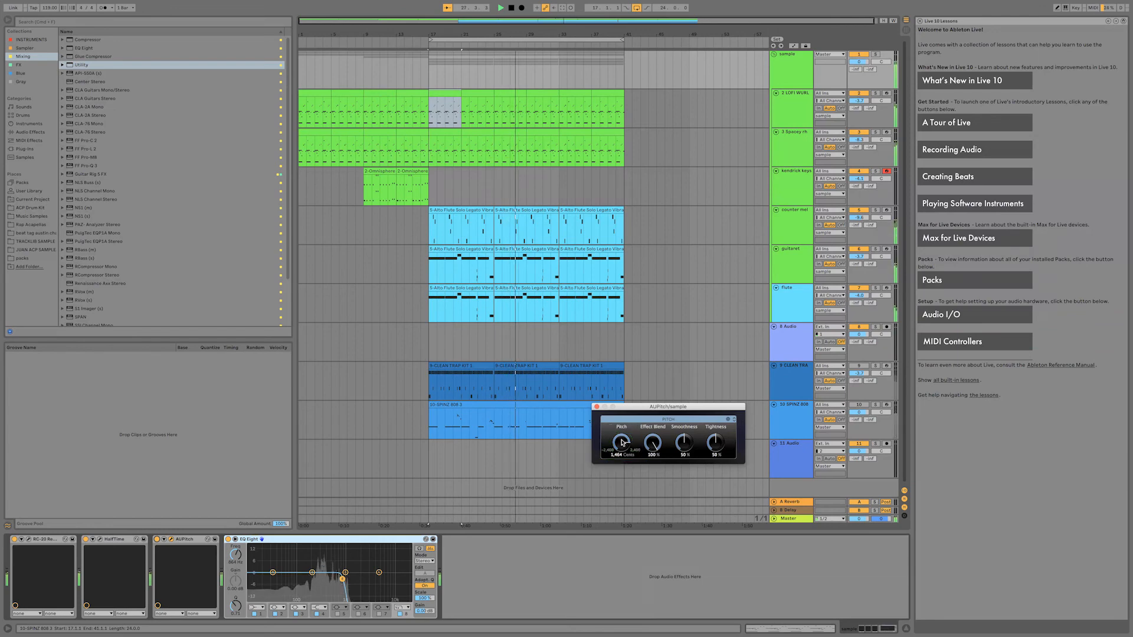
pyautogui.press('space')
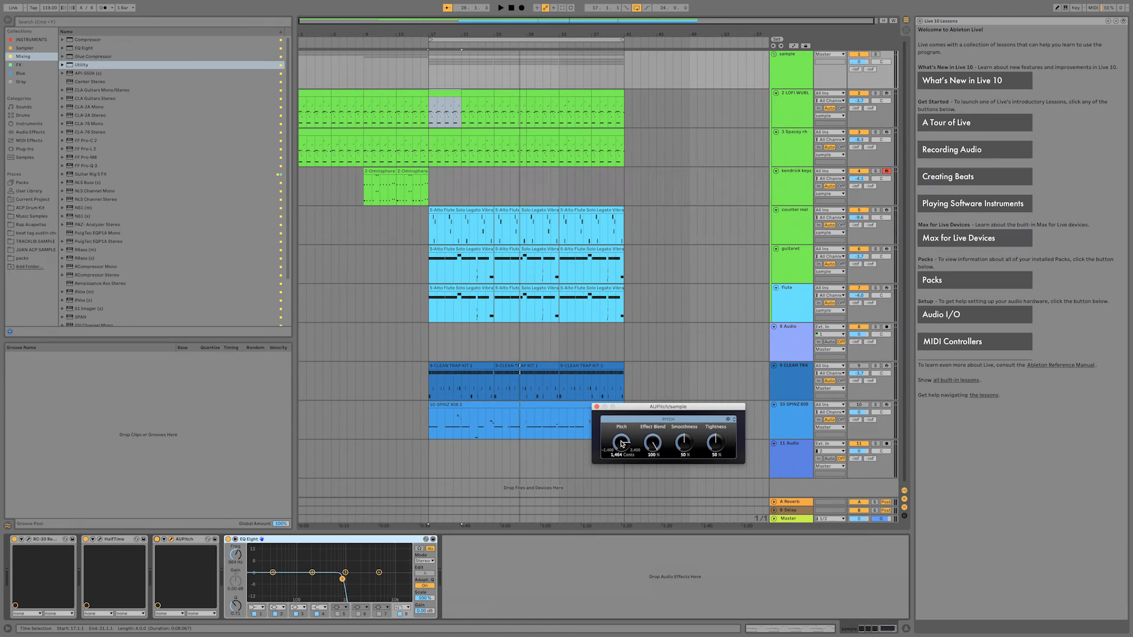
# Reselect the sample group and try AUPitch pitches of 1,248, 1,064 and 392 cents before setting it to 752 cents.
pyautogui.click(790, 151)
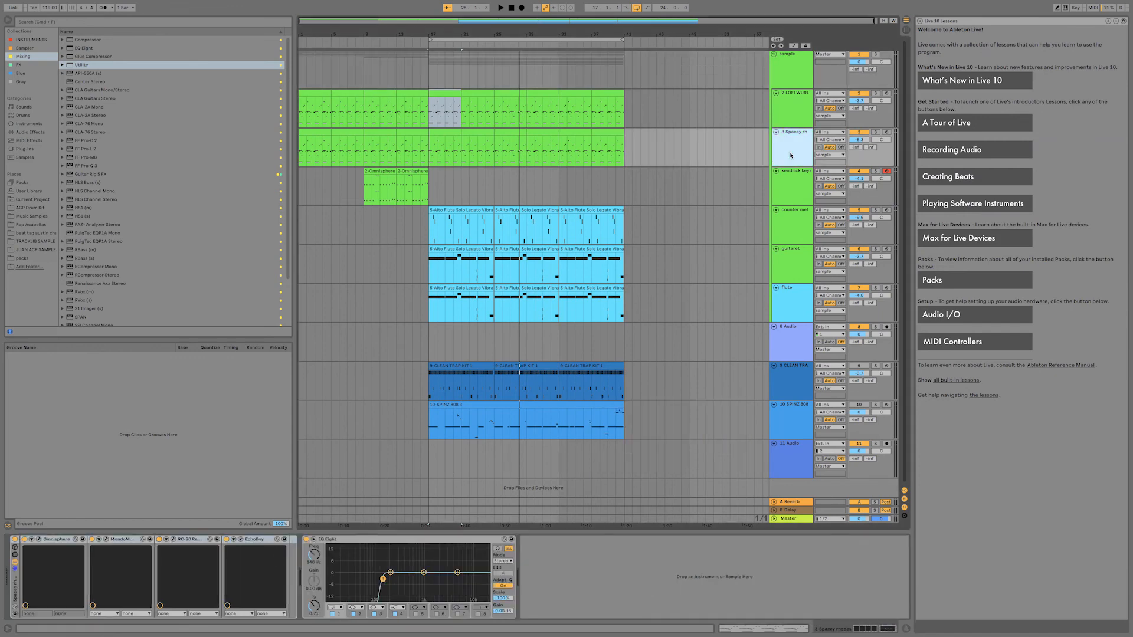
pyautogui.click(785, 53)
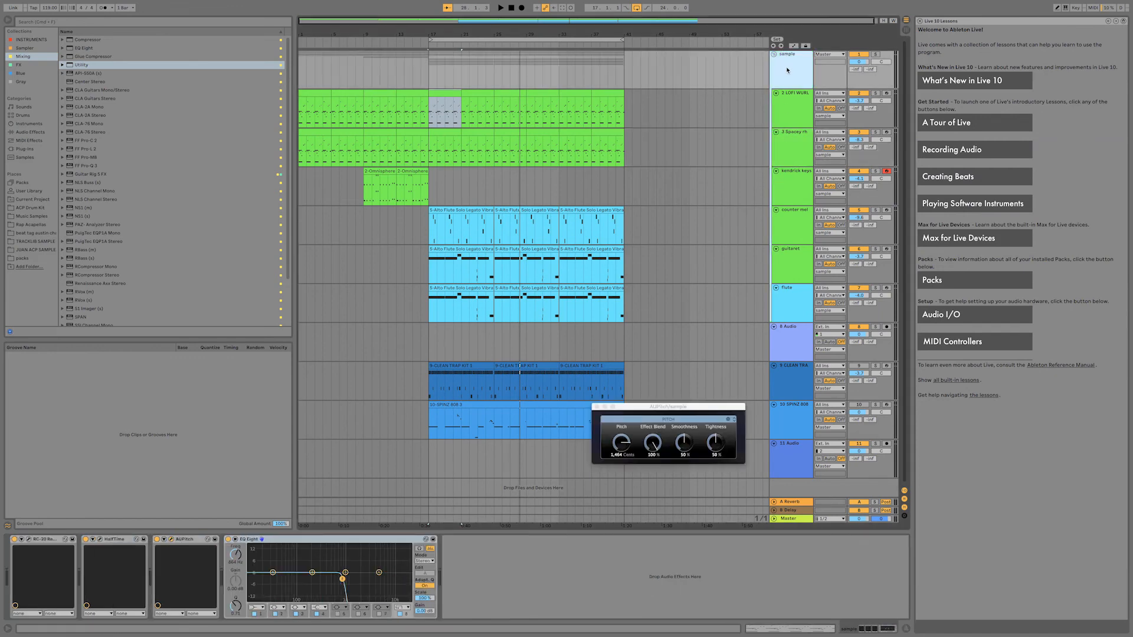
pyautogui.click(624, 437)
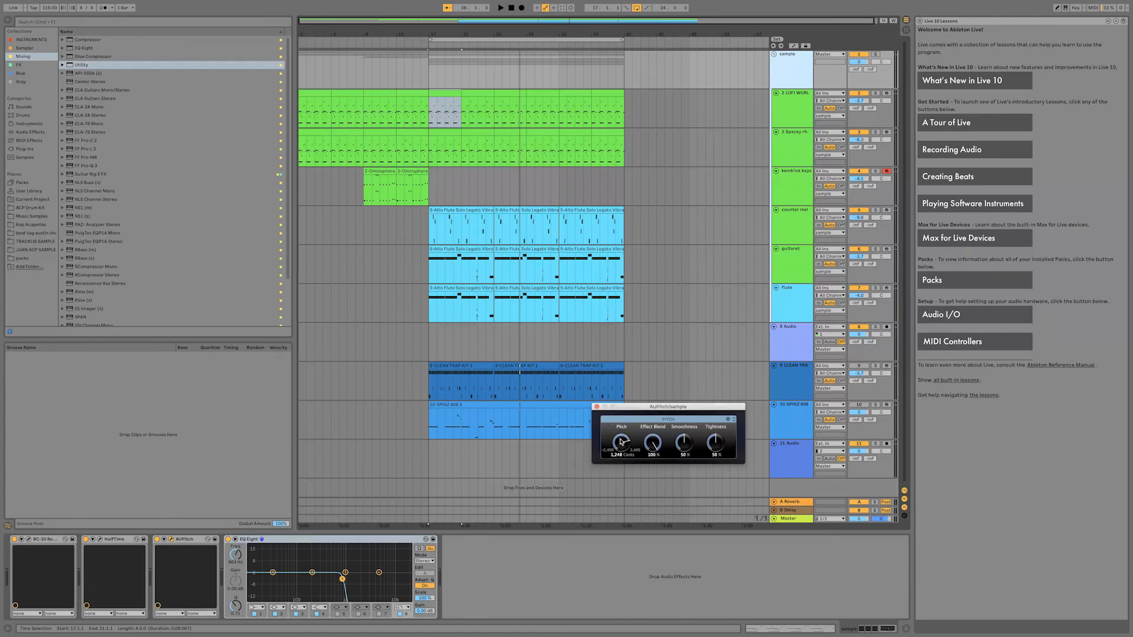
pyautogui.moveTo(621, 441); pyautogui.dragTo(622, 443)
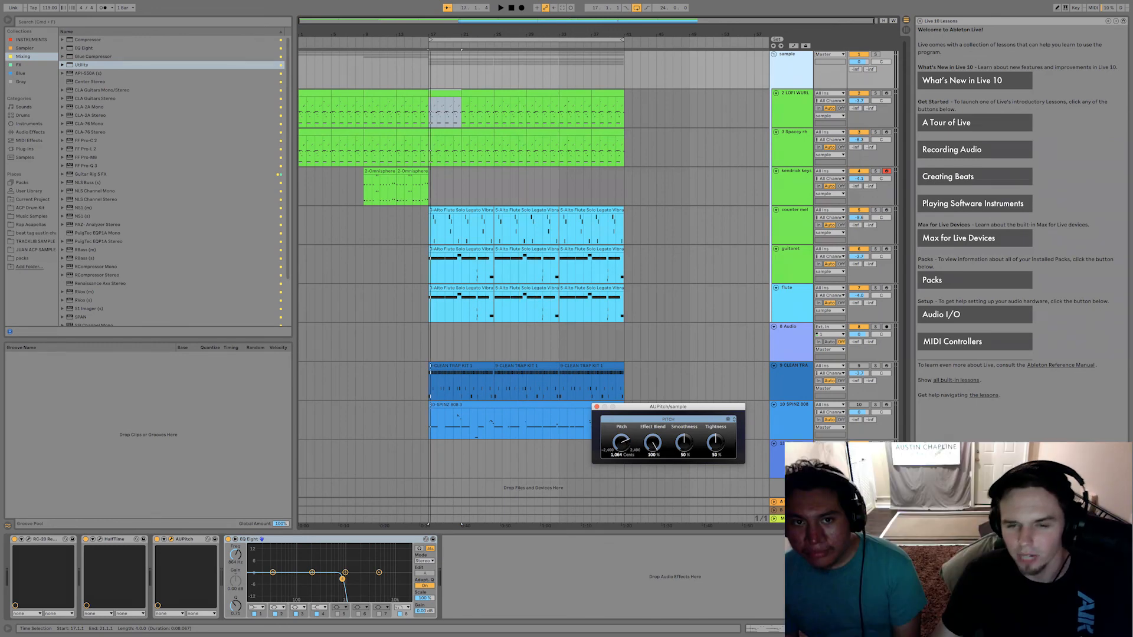
pyautogui.moveTo(621, 441); pyautogui.dragTo(621, 468)
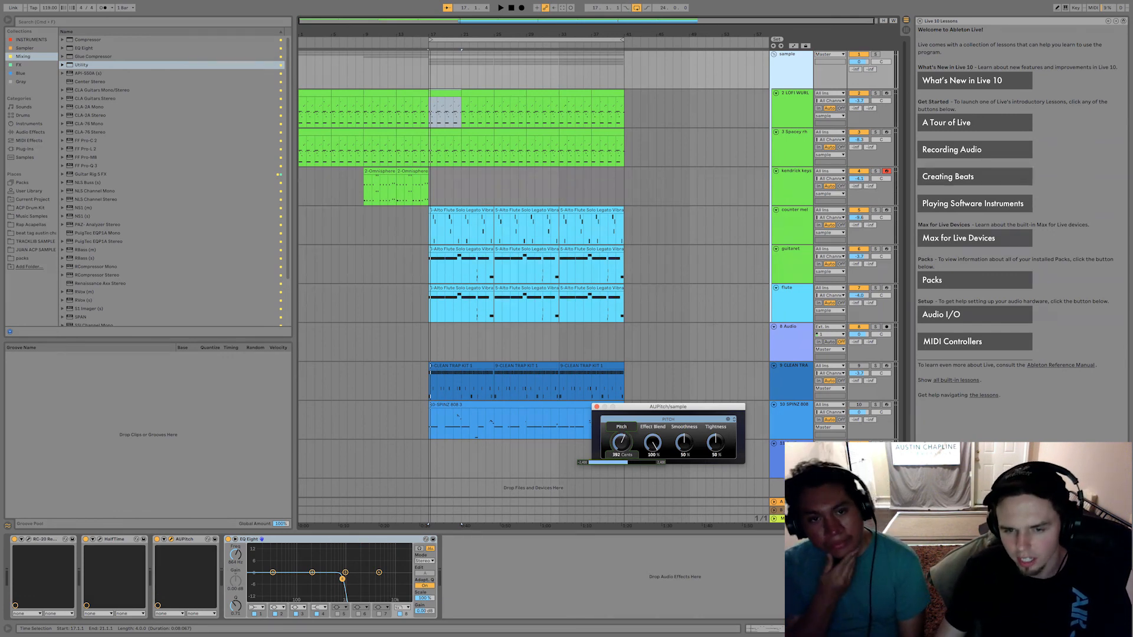
pyautogui.moveTo(621, 467); pyautogui.dragTo(622, 456)
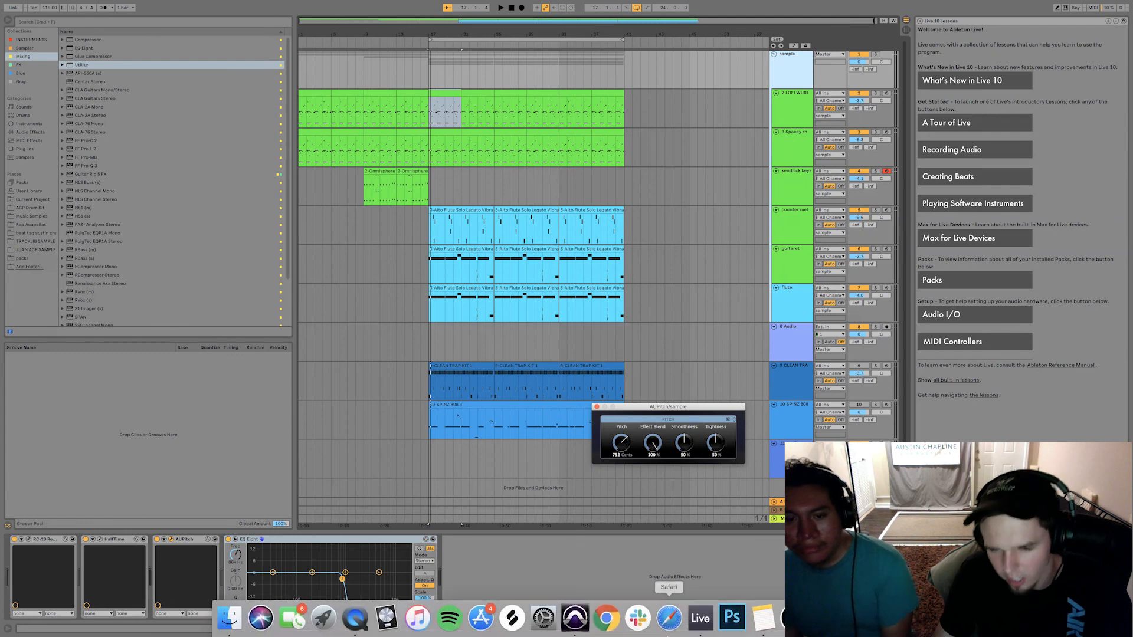
pyautogui.click(696, 624)
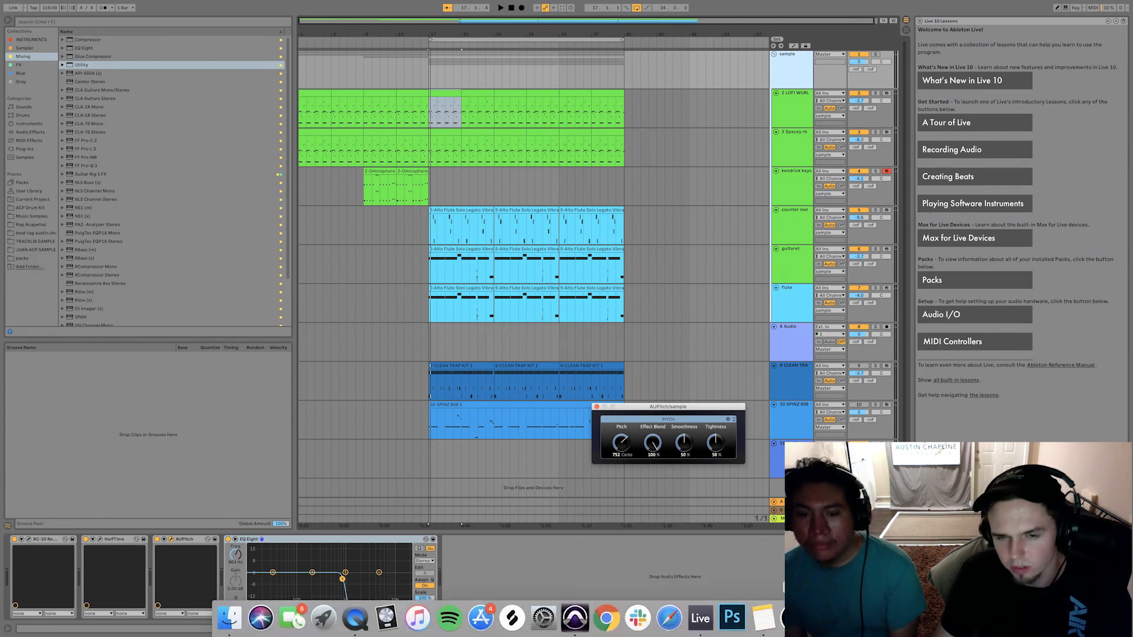